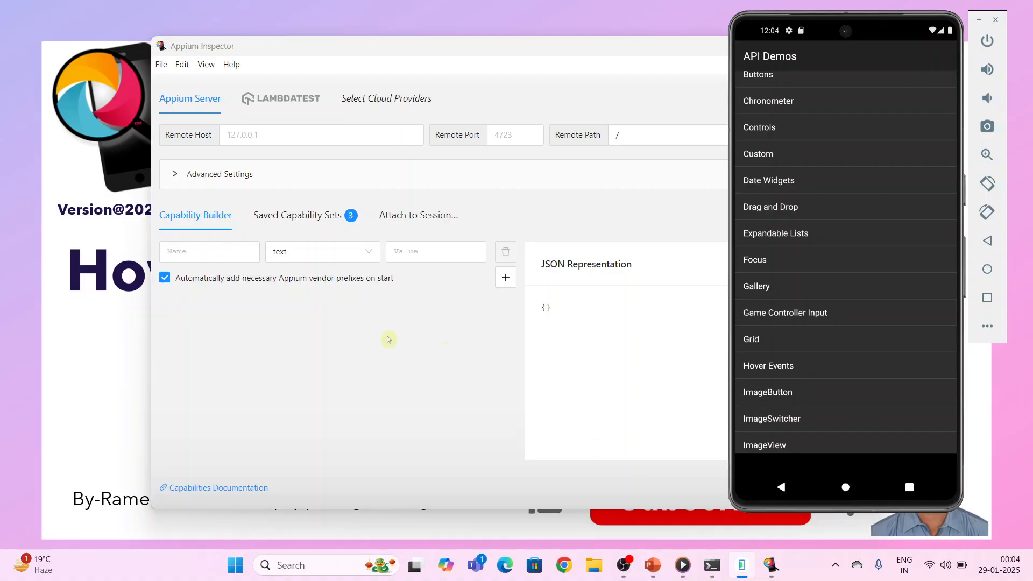
# Load the saved capability set named sample
pyautogui.click(309, 223)
pyautogui.click(309, 223)
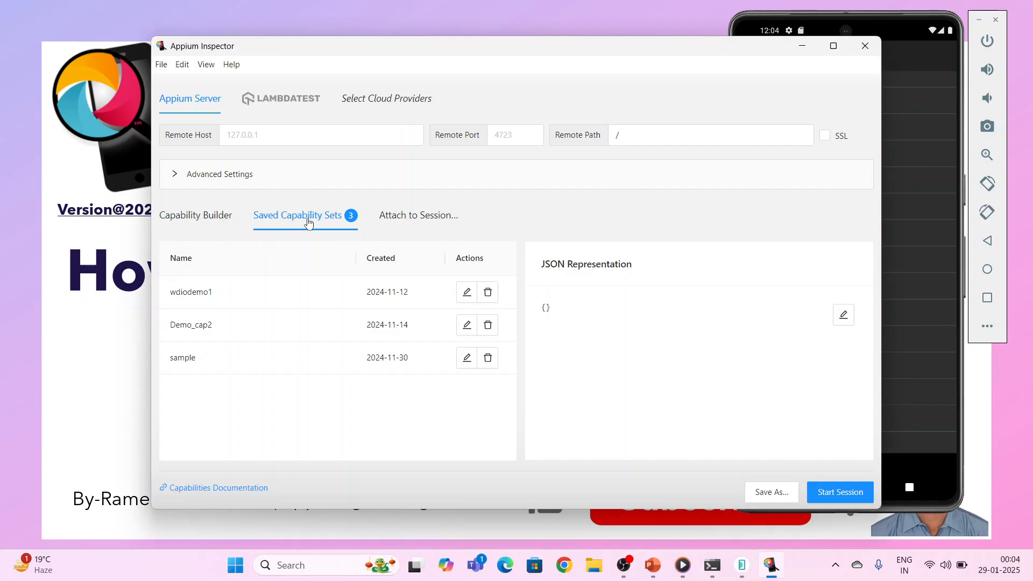
pyautogui.click(194, 361)
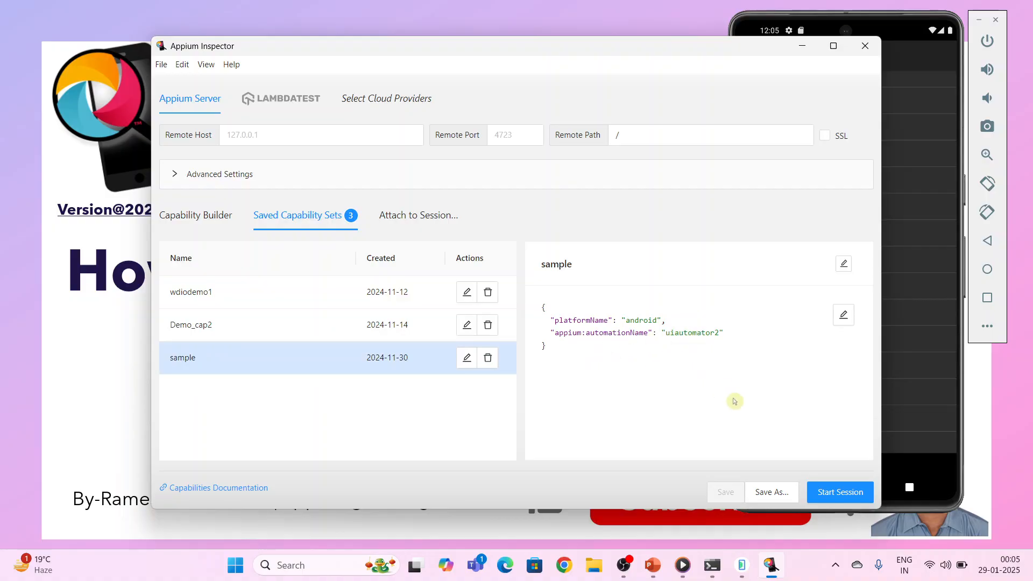
# Start the Appium server from a new Command Prompt window and return to Appium Inspector
pyautogui.press('super+r')
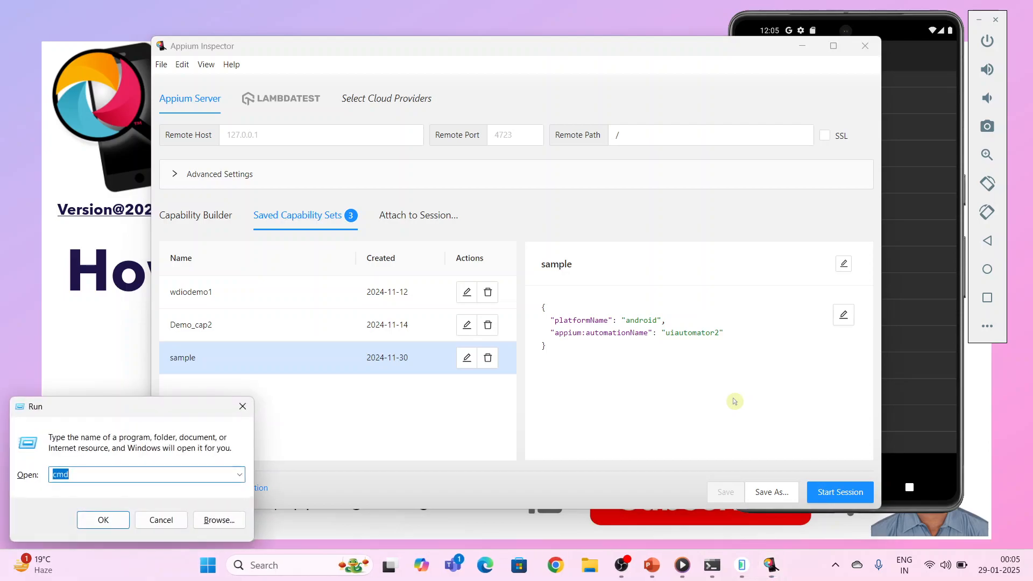
pyautogui.press('Return')
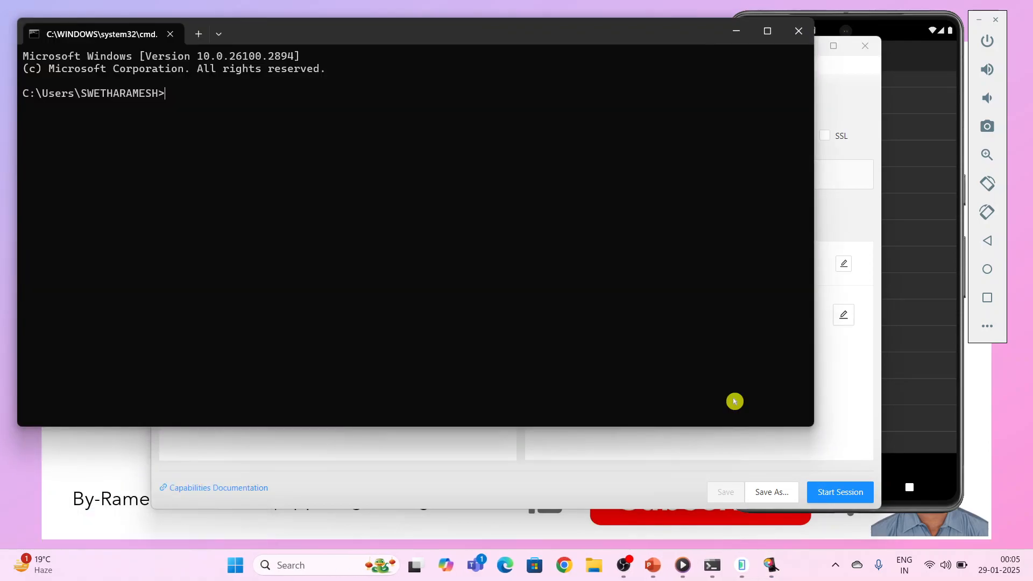
pyautogui.write('appium')
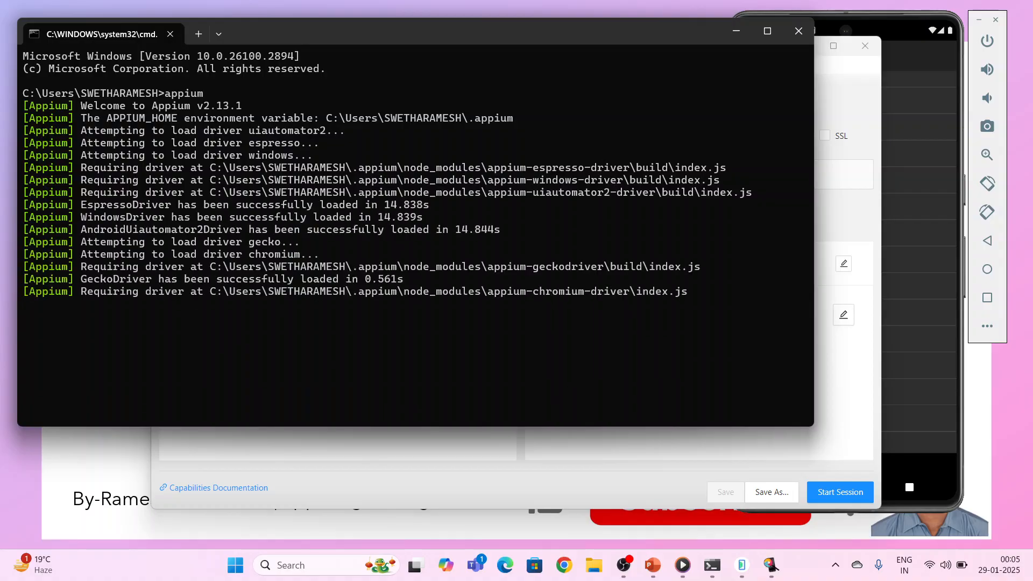
pyautogui.click(737, 32)
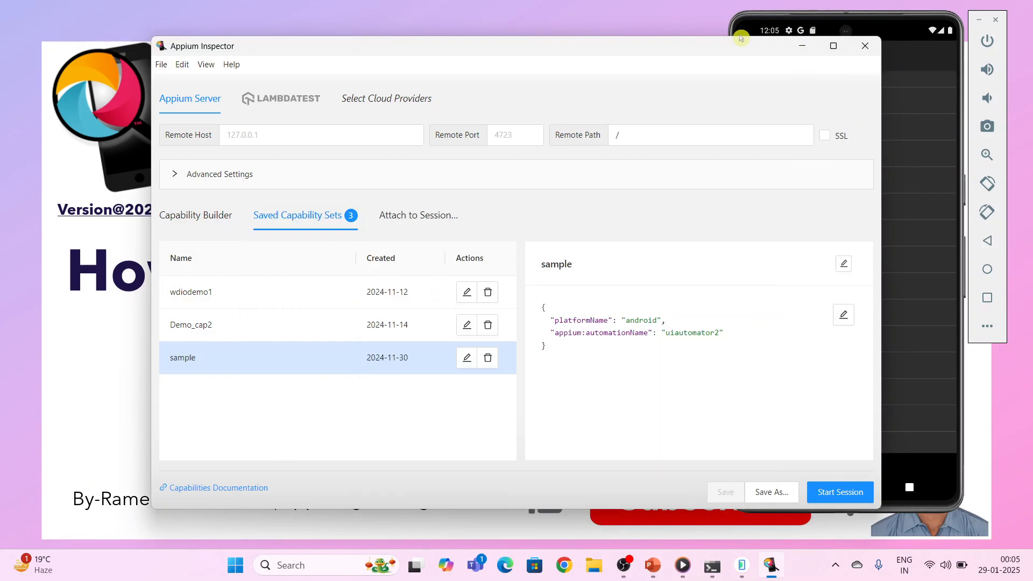
# Start an inspector session with the sample capabilities and move the window clear of the emulator
pyautogui.click(829, 495)
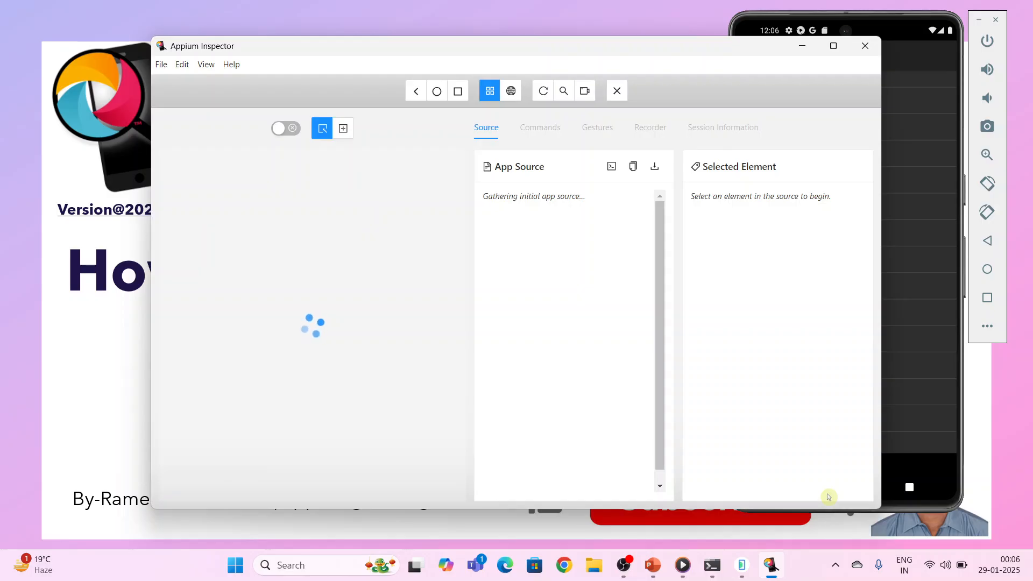
pyautogui.moveTo(564, 53); pyautogui.dragTo(526, 56)
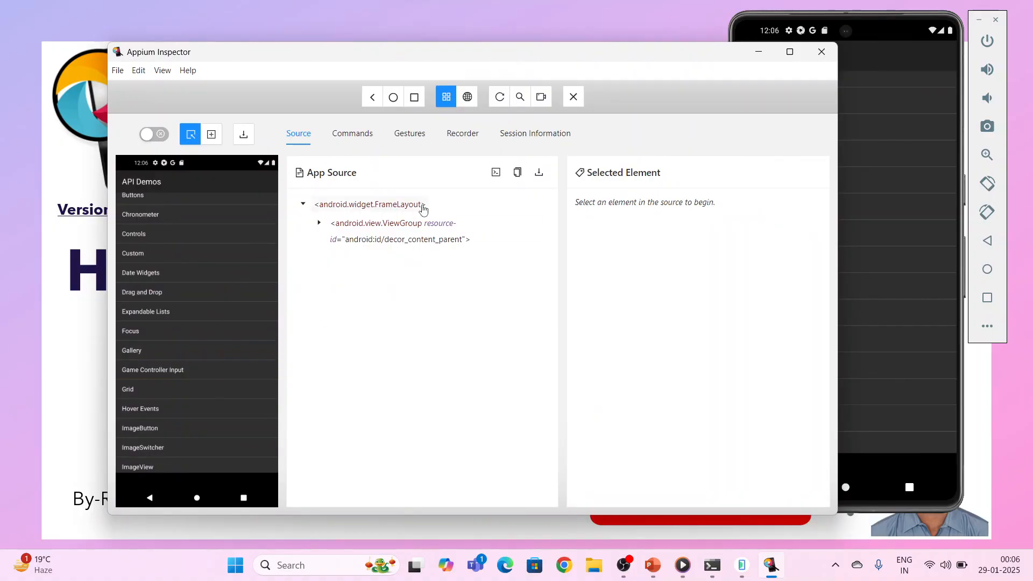
# Create a new gesture from the saved gestures list and maximize the inspector window
pyautogui.click(415, 141)
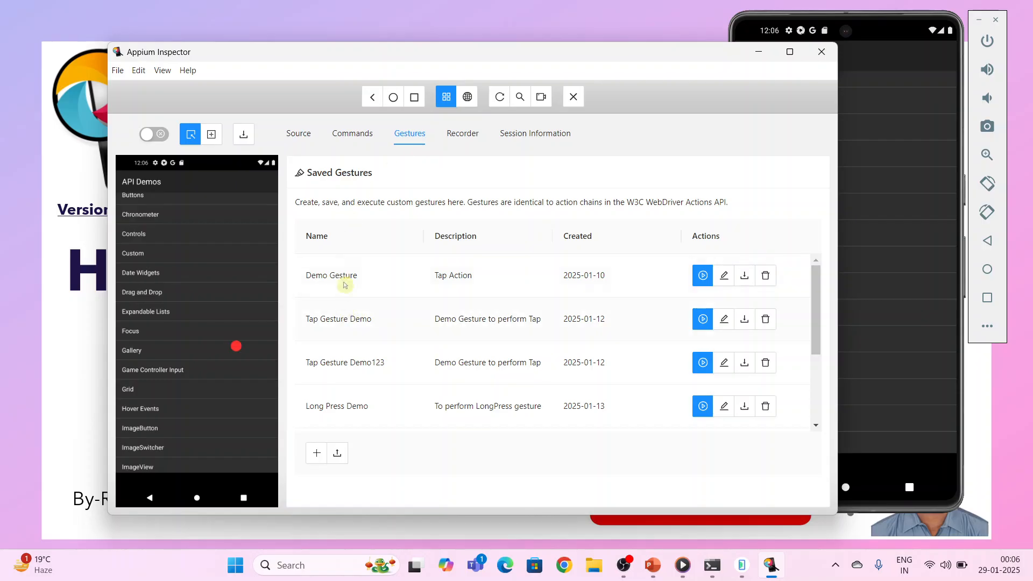
pyautogui.scroll(-1, 394, 379)
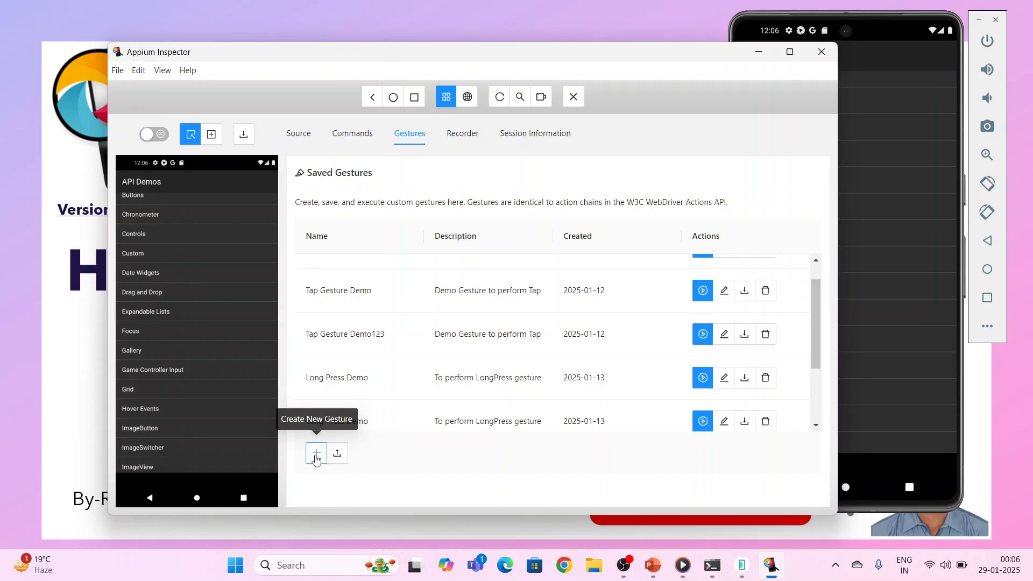
pyautogui.click(315, 456)
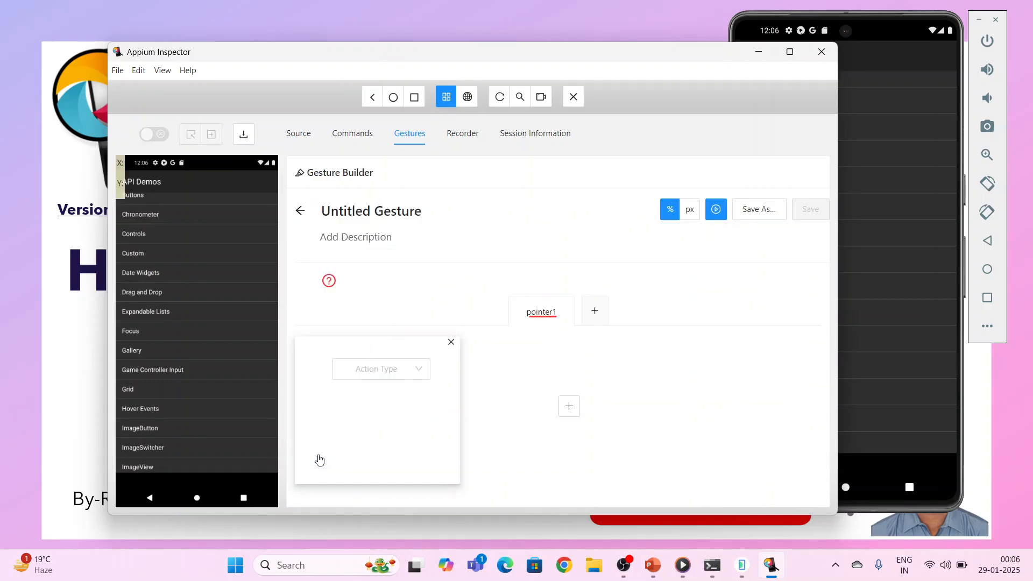
pyautogui.click(790, 52)
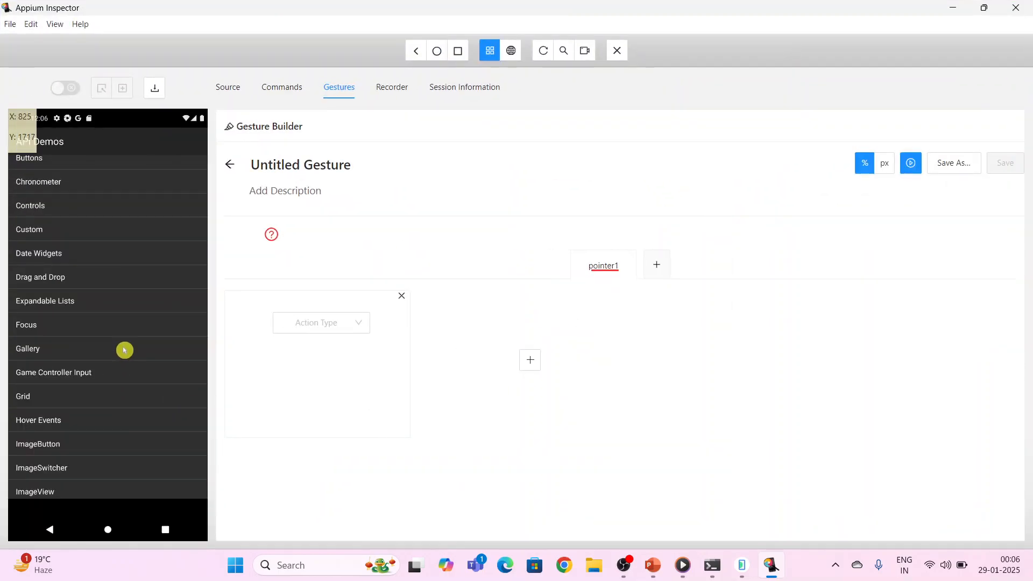
# Switch to Media Player, watch VID_20250128_234611 to examine the finger scroll on the phone, and return to Appium Inspector
pyautogui.click(683, 565)
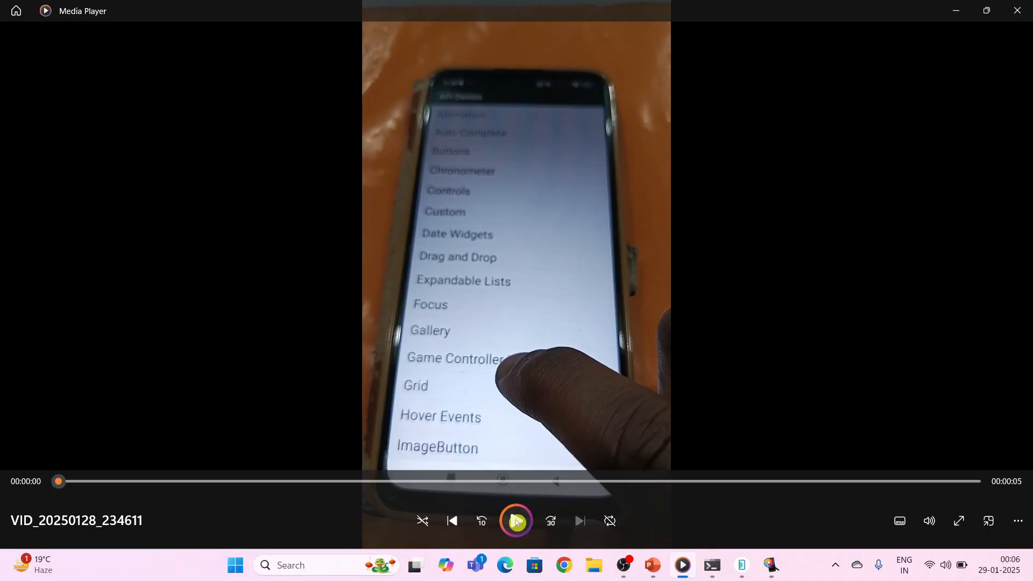
pyautogui.click(516, 521)
pyautogui.click(515, 525)
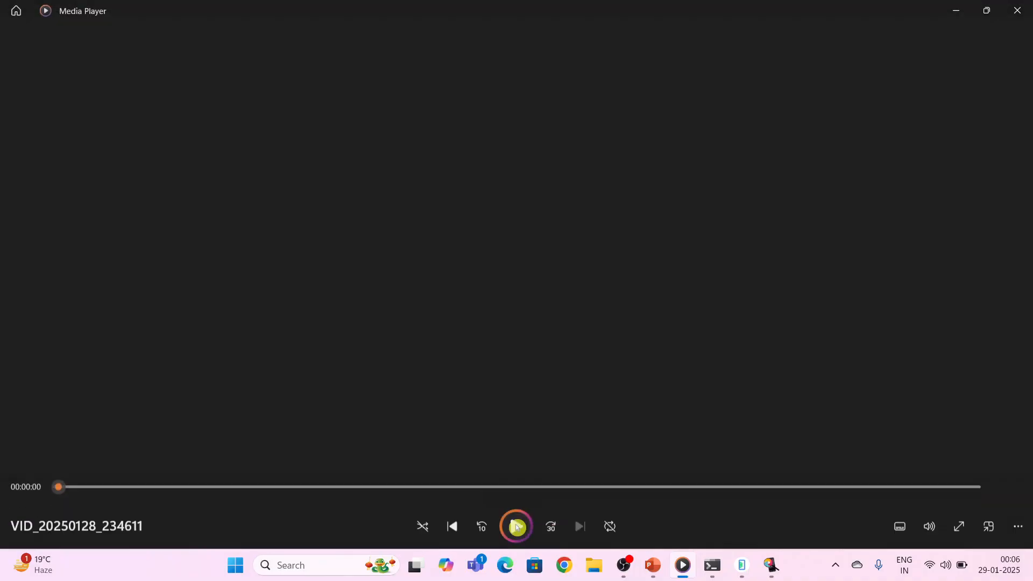
pyautogui.click(518, 525)
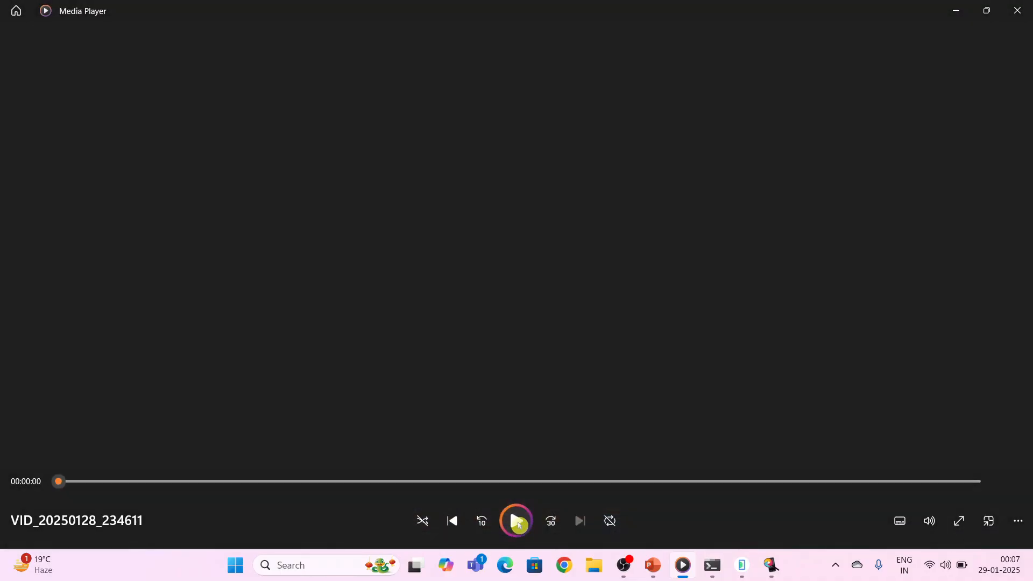
pyautogui.click(517, 525)
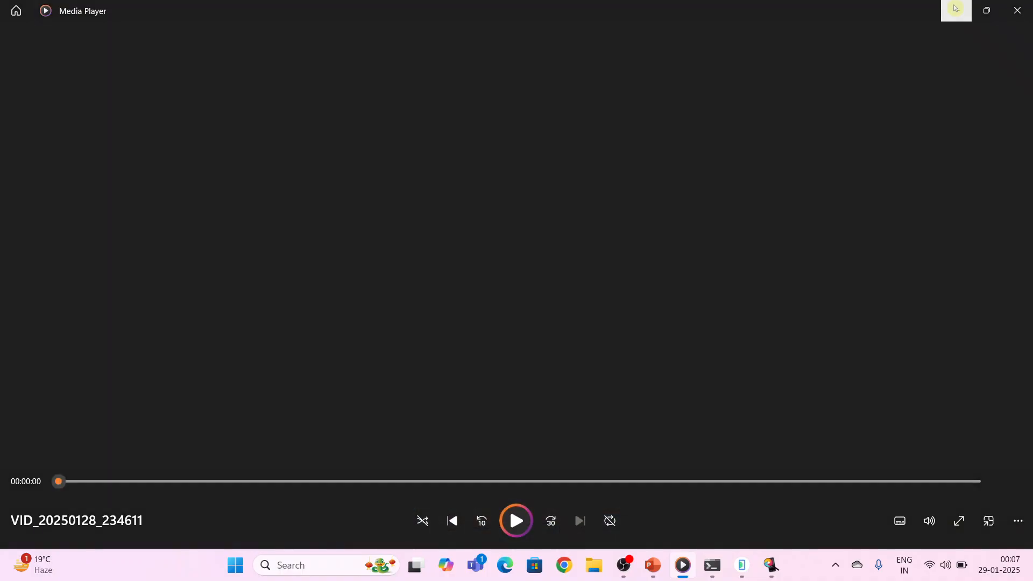
pyautogui.click(956, 8)
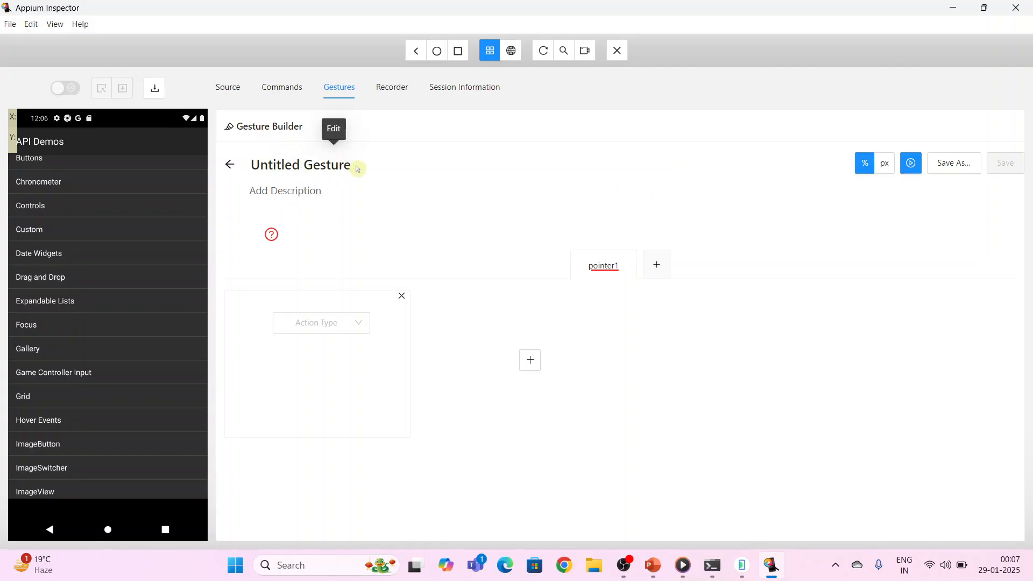
# Name the gesture "Scroll Demo" and enter "Perform scroll action" as its description
pyautogui.moveTo(356, 166); pyautogui.dragTo(249, 168)
pyautogui.write('Scr')
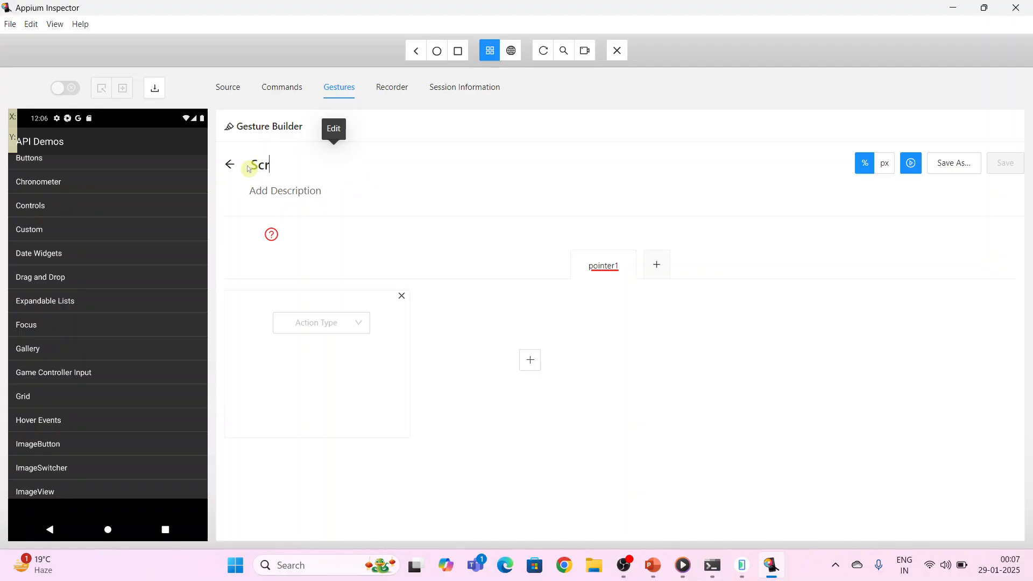
pyautogui.write('oll Demo')
pyautogui.press('Return')
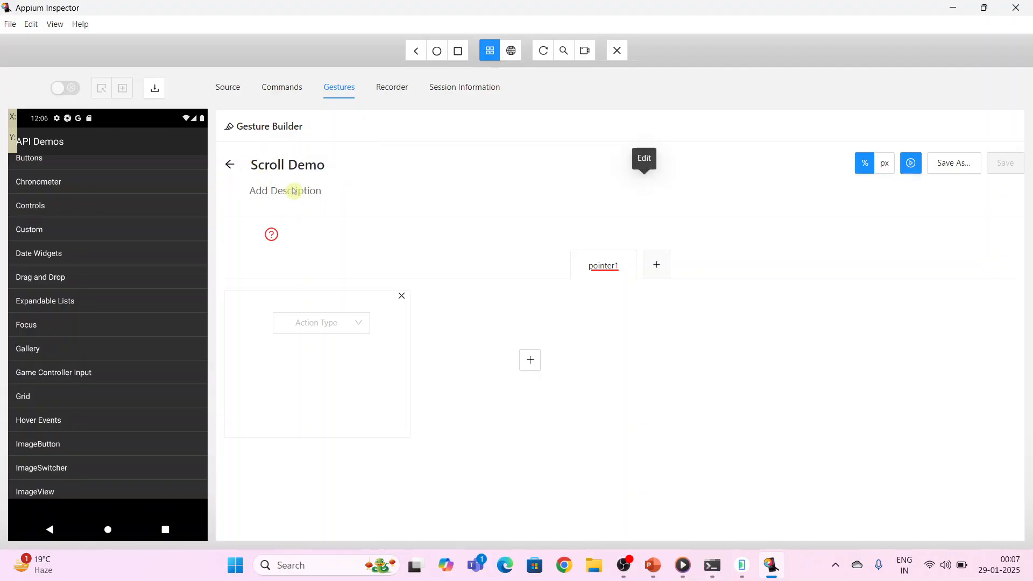
pyautogui.moveTo(316, 191); pyautogui.dragTo(248, 197)
pyautogui.write('Perform scroll ')
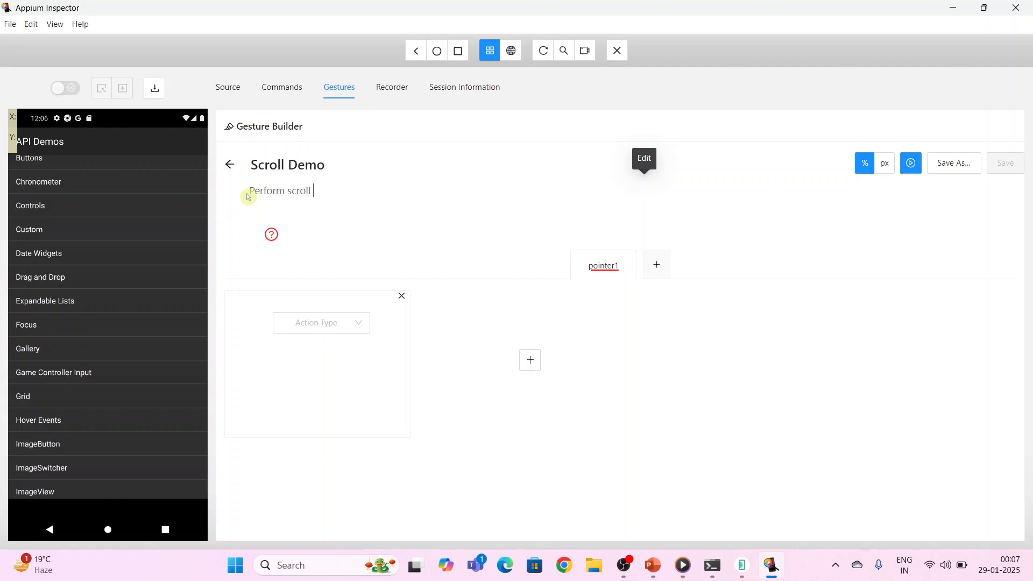
pyautogui.write('action')
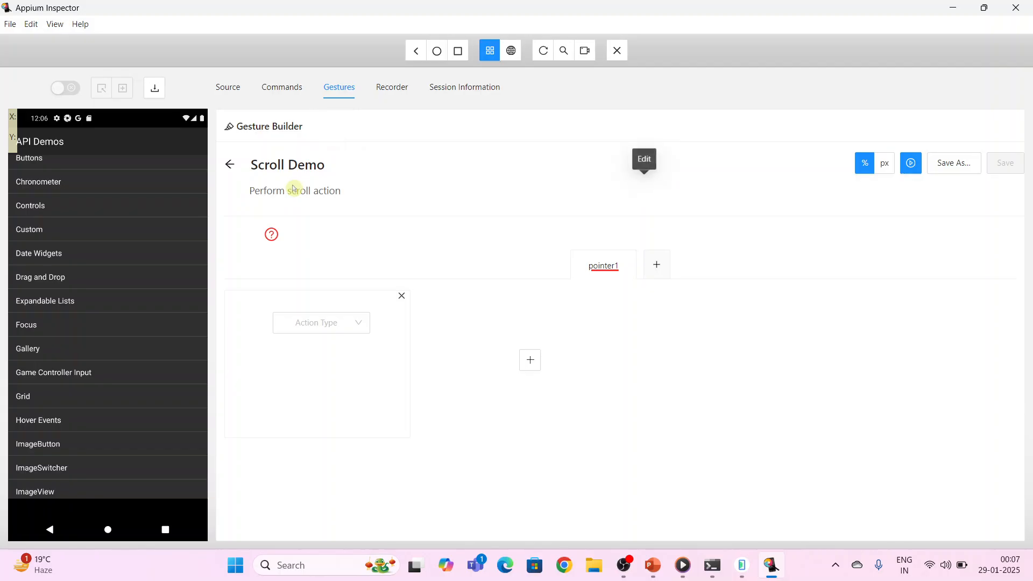
# Show the move coordinates in pixels and rename pointer1 as "indexfinge"
pyautogui.click(887, 167)
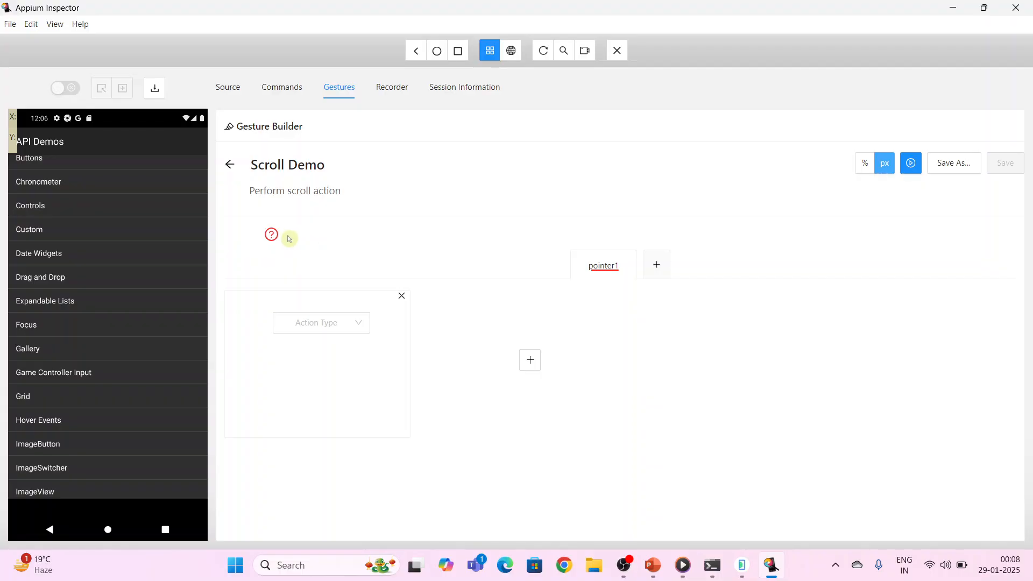
pyautogui.click(620, 269)
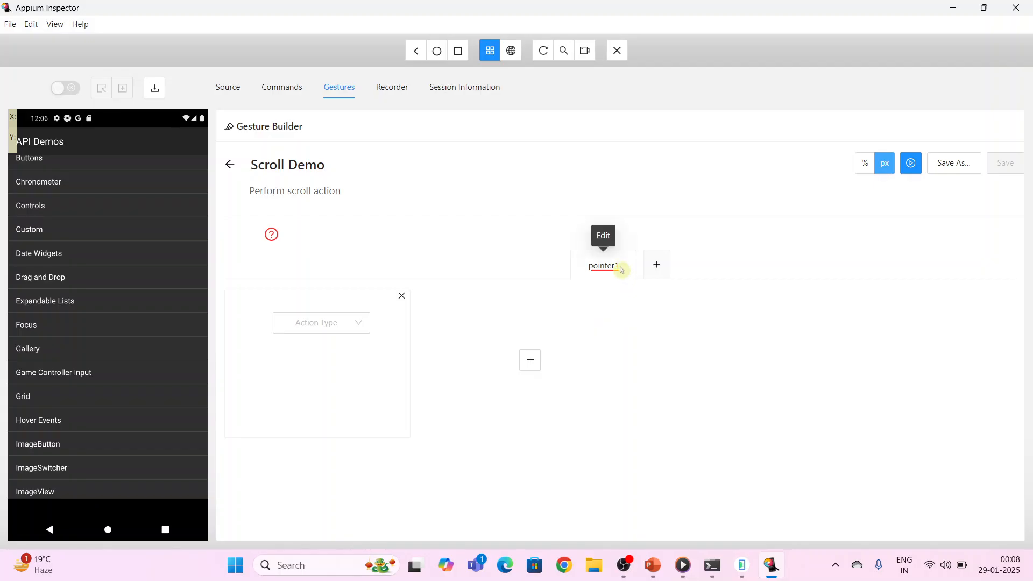
pyautogui.moveTo(617, 269); pyautogui.dragTo(585, 272)
pyautogui.write('indexfinge')
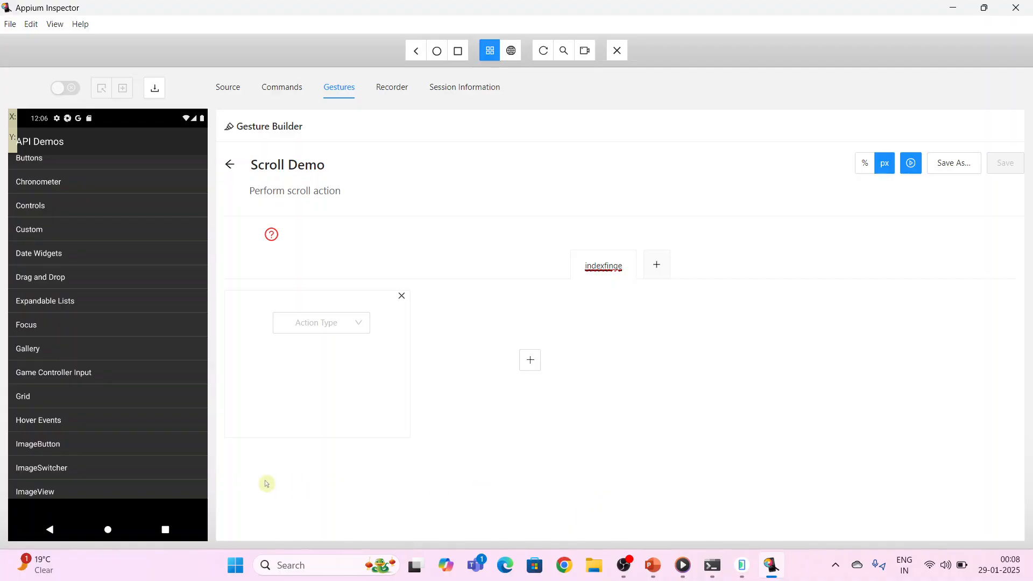
# Make the first action a Move to X 689, Y 2716, picked near the ImageView row on the device screenshot
pyautogui.click(97, 487)
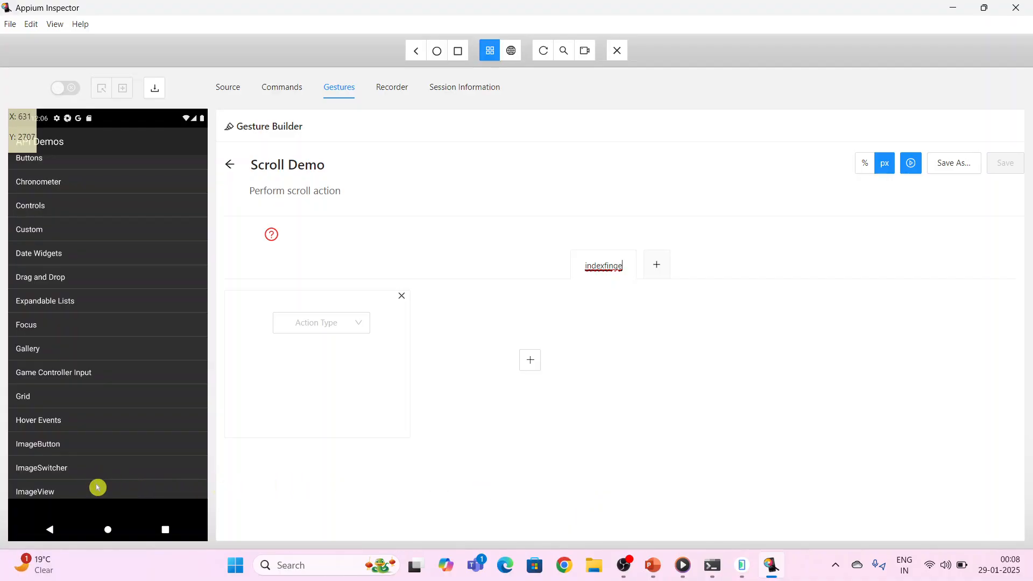
pyautogui.click(360, 328)
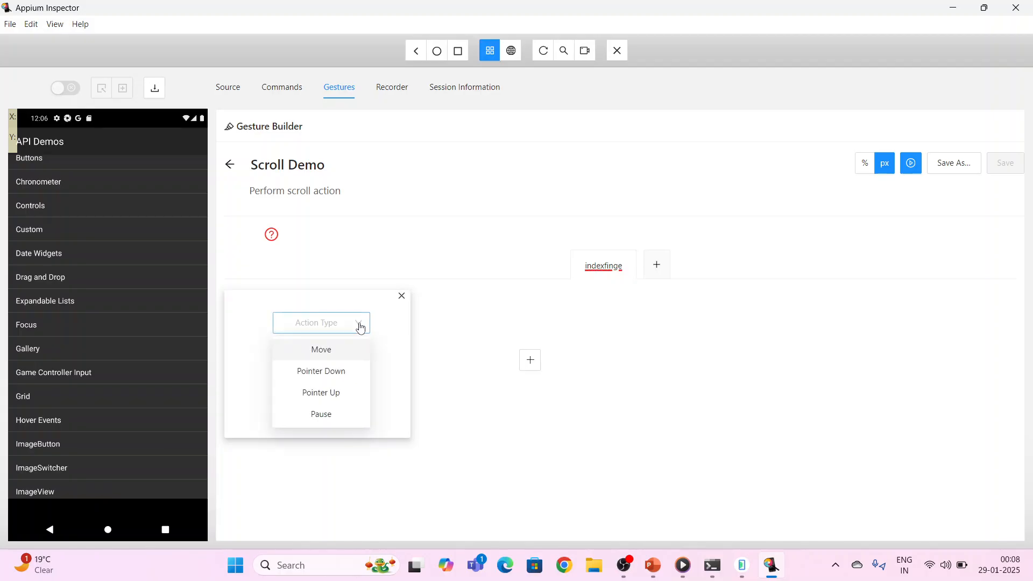
pyautogui.click(328, 354)
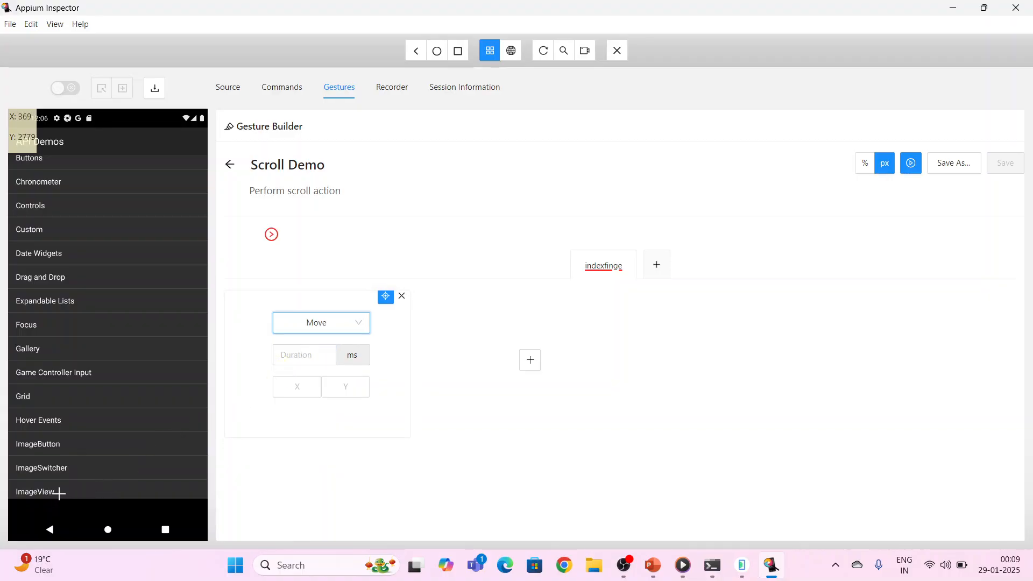
pyautogui.click(104, 485)
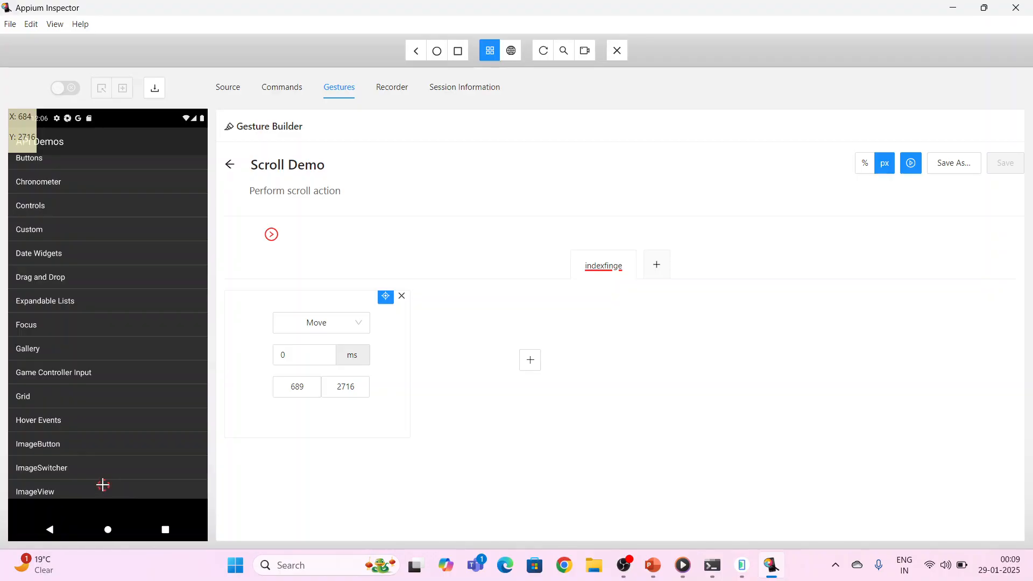
pyautogui.click(298, 392)
# Add a second action of type Pointer Down, keeping the Left button option
pyautogui.click(530, 362)
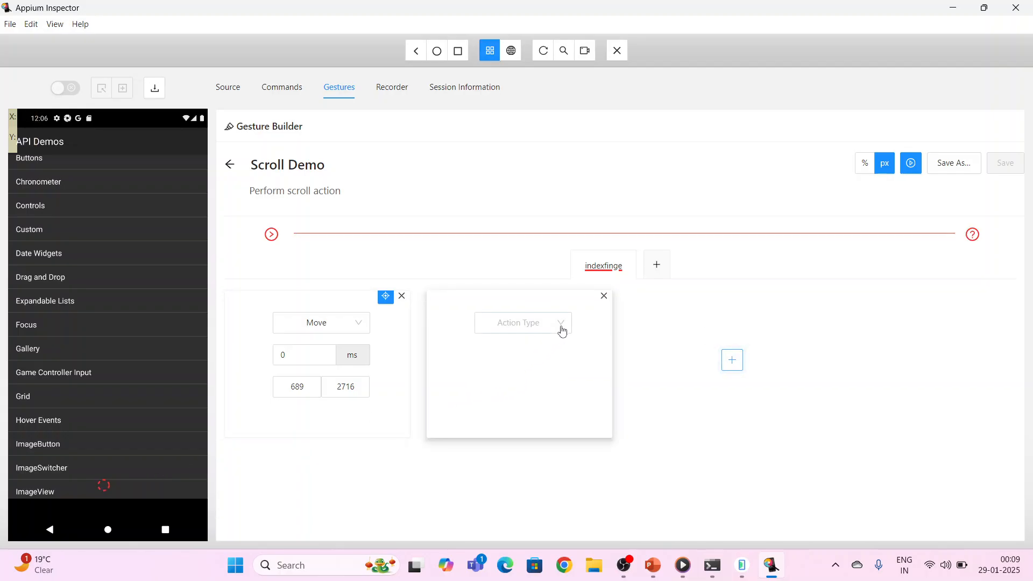
pyautogui.click(563, 328)
pyautogui.click(534, 373)
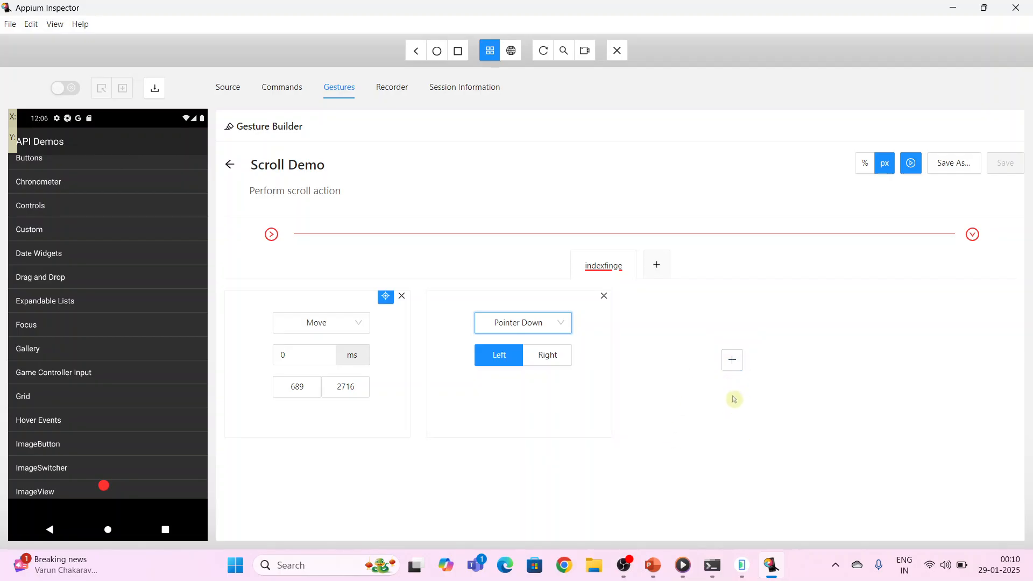
# Add a third action, a Move to X 703, Y 393, picked near the Buttons row on the device screenshot
pyautogui.click(732, 362)
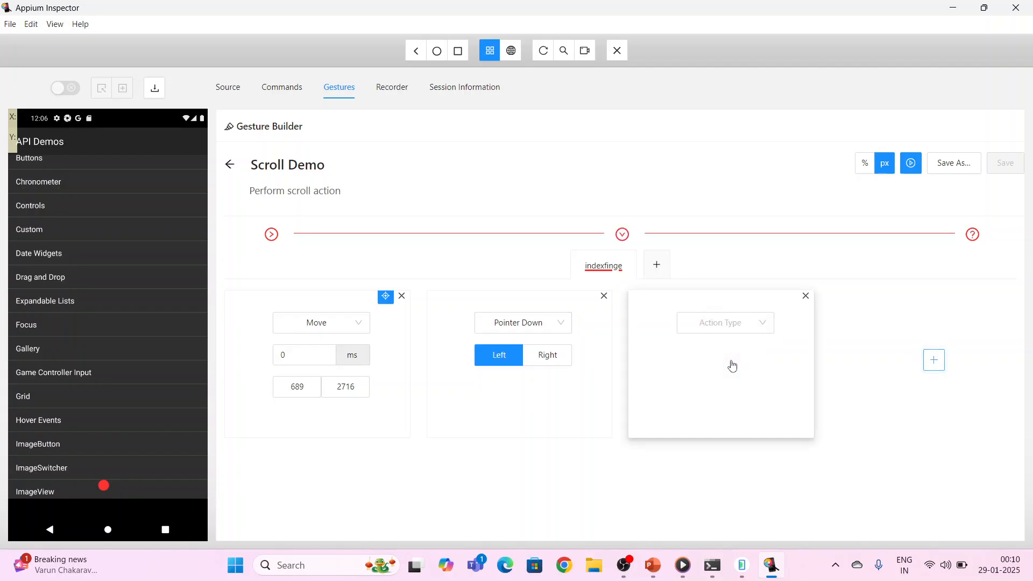
pyautogui.click(765, 331)
pyautogui.click(731, 351)
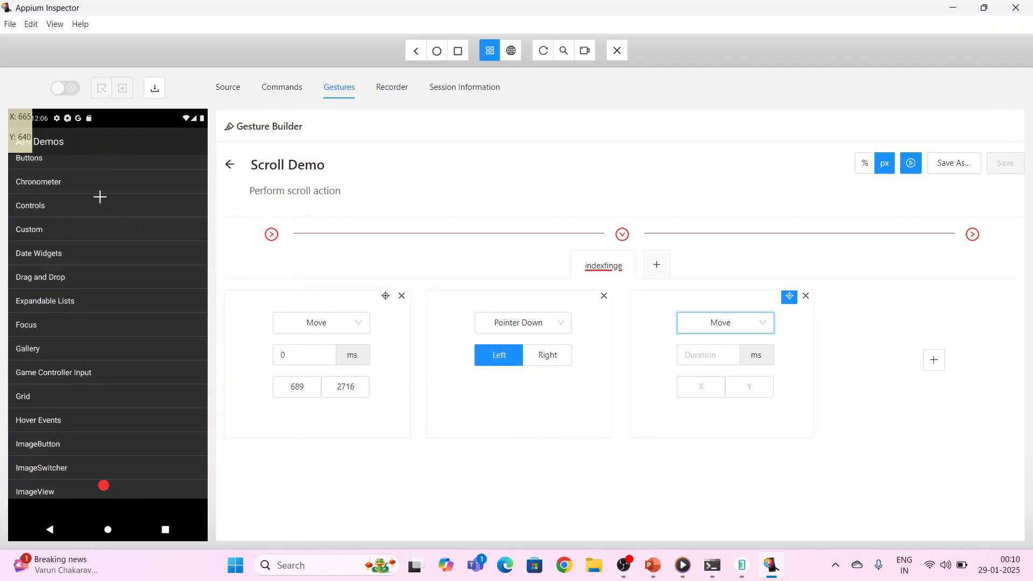
pyautogui.click(106, 163)
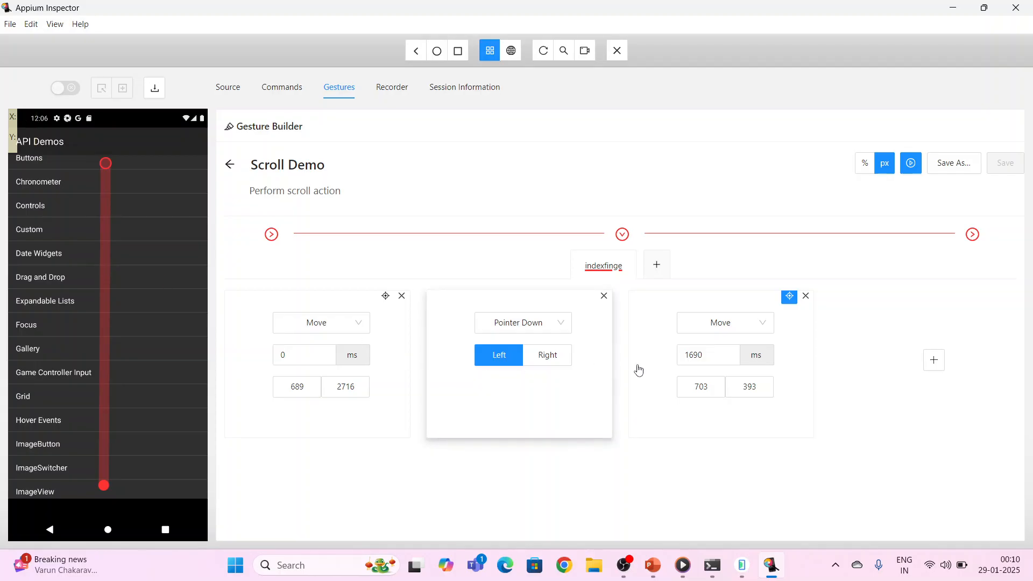
pyautogui.click(699, 387)
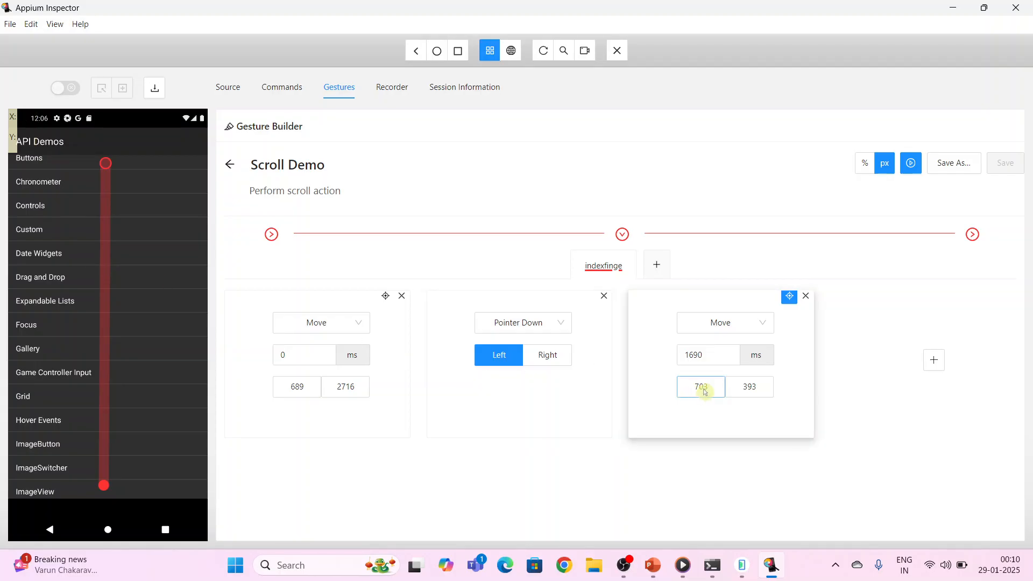
pyautogui.click(712, 359)
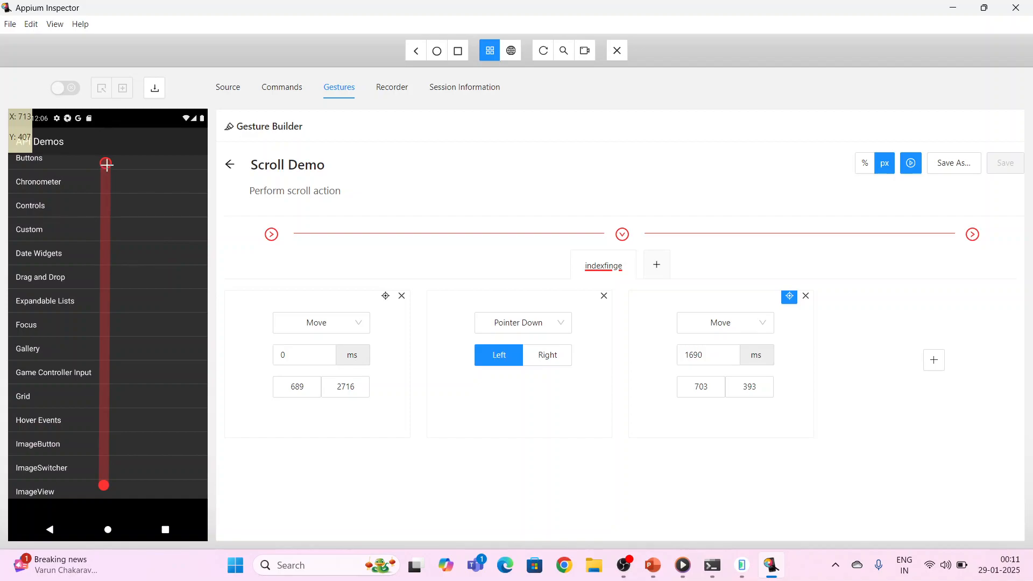
# Add a fourth action of type Pointer Up, keeping the Left button option
pyautogui.click(935, 361)
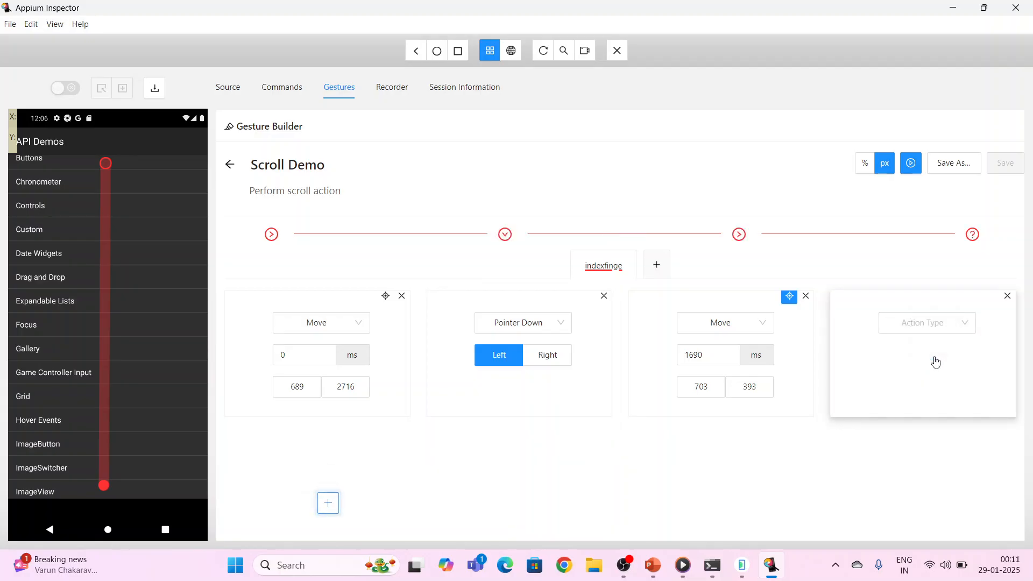
pyautogui.click(965, 329)
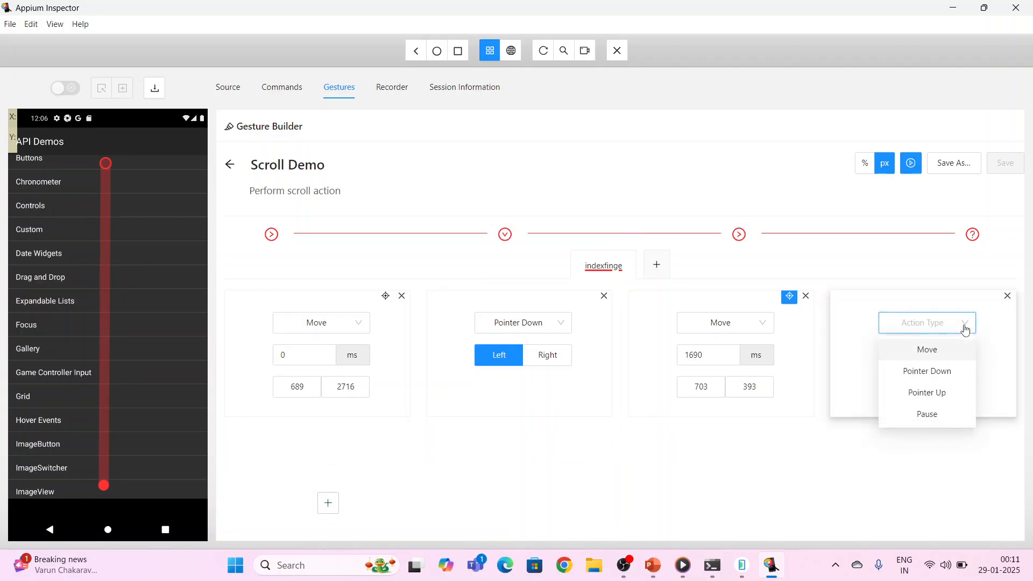
pyautogui.click(937, 395)
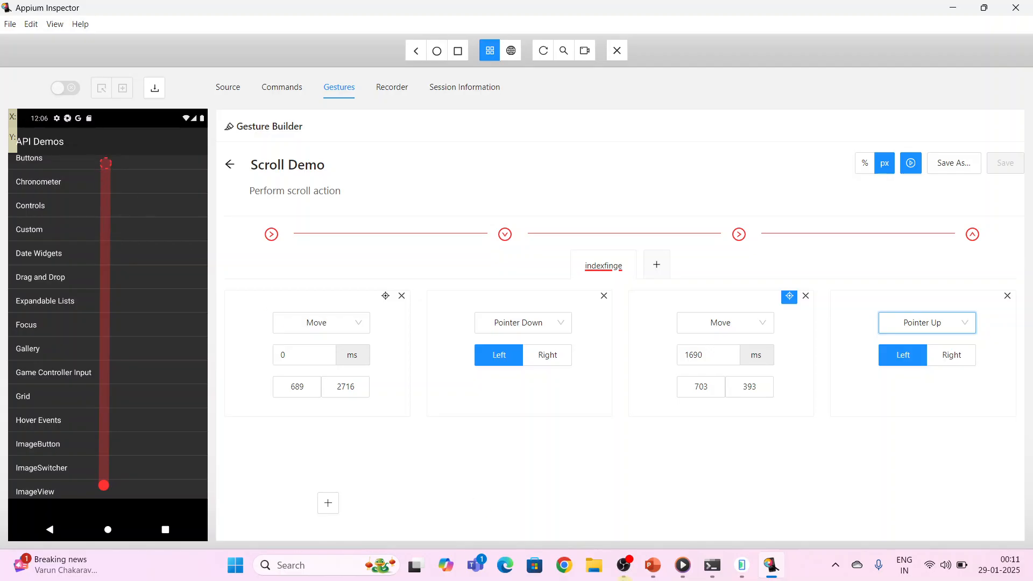
# Switch to Media Player to watch the VID_20250128_234611 finger-scroll clip, and close the player
pyautogui.click(683, 565)
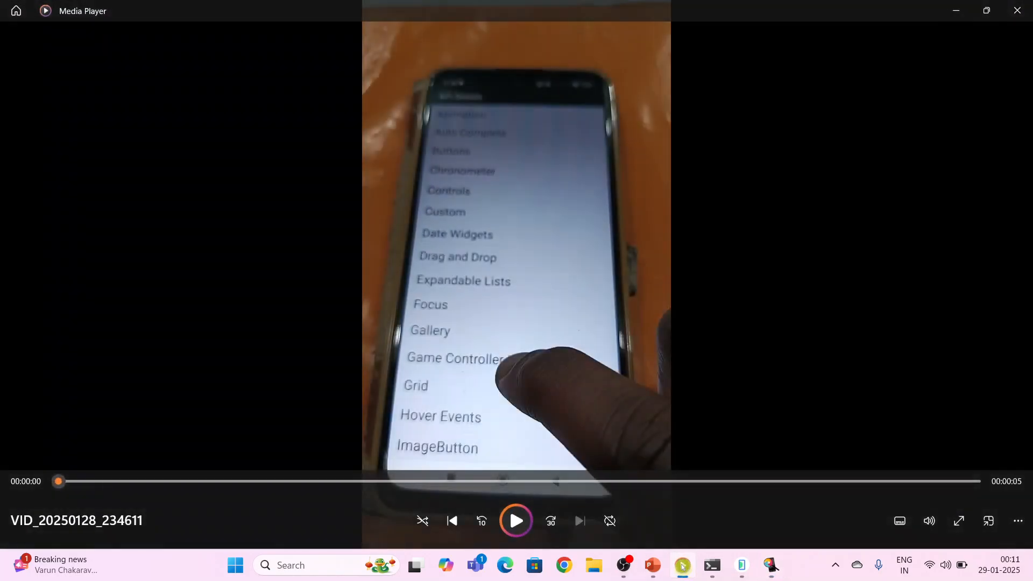
pyautogui.click(519, 520)
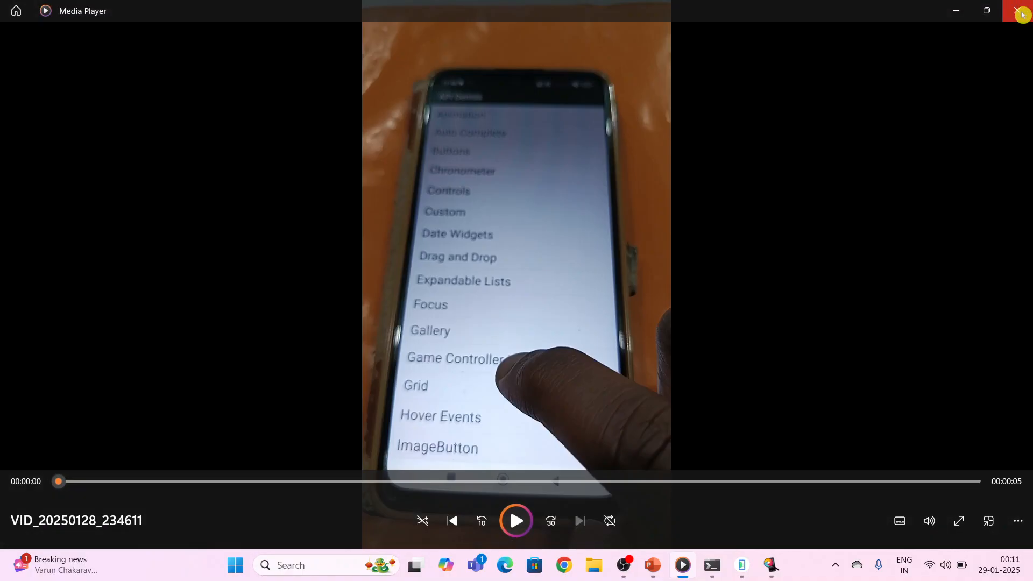
pyautogui.click(1021, 14)
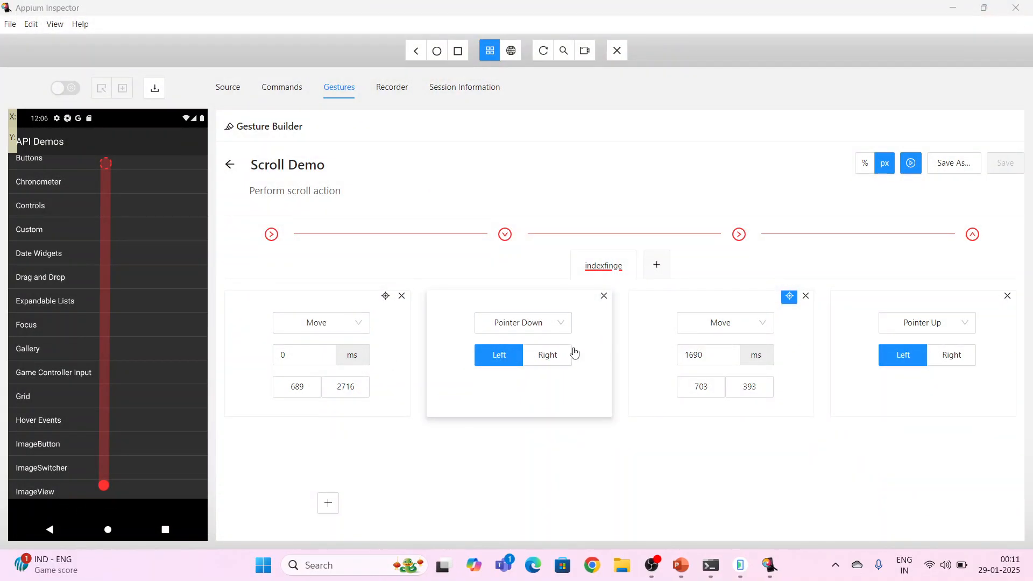
pyautogui.click(692, 365)
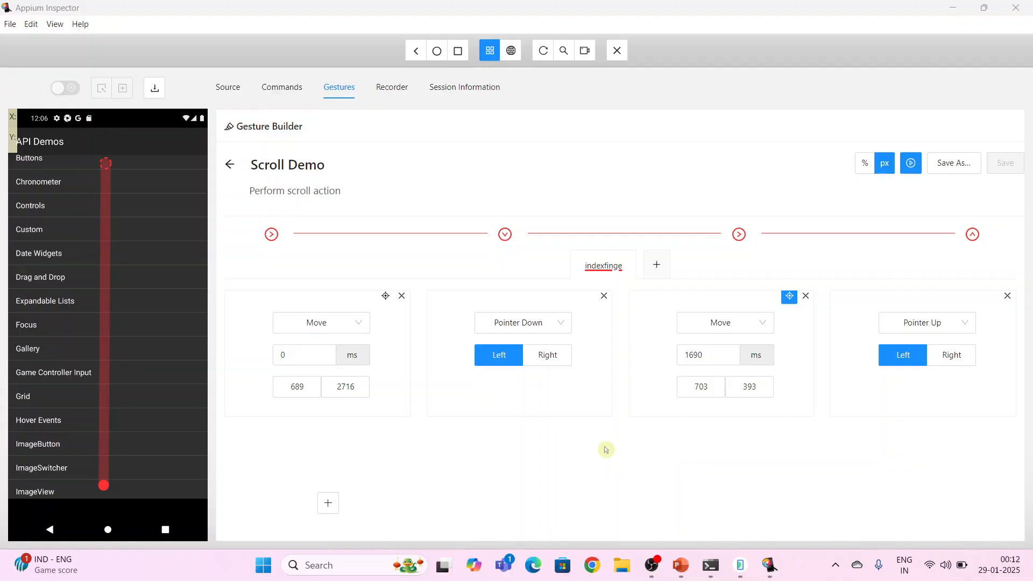
# Place the inspector window beside the emulator and play the Scroll Demo gesture twice, each time from the start of the API Demos list
pyautogui.click(985, 8)
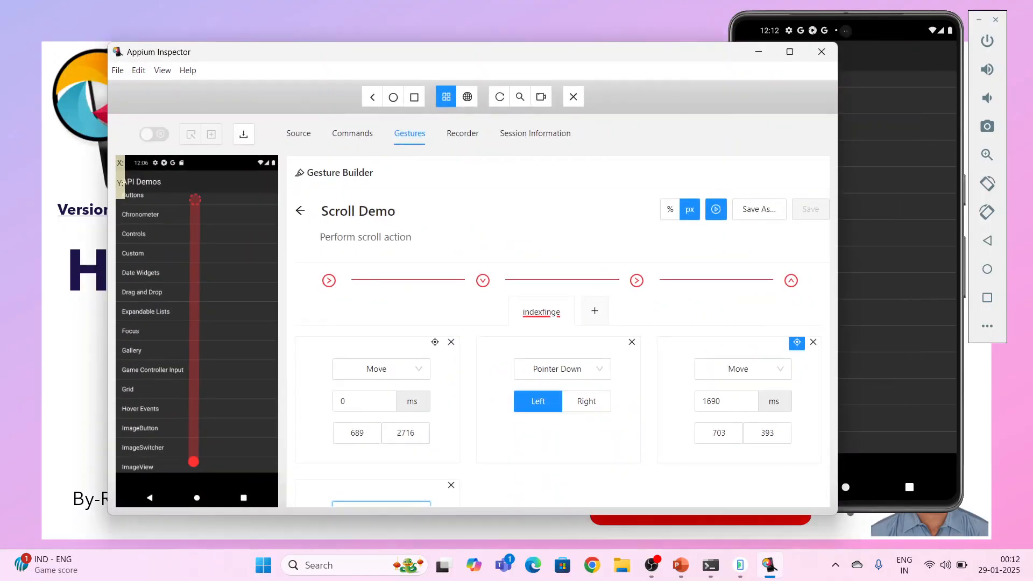
pyautogui.moveTo(710, 55); pyautogui.dragTo(590, 28)
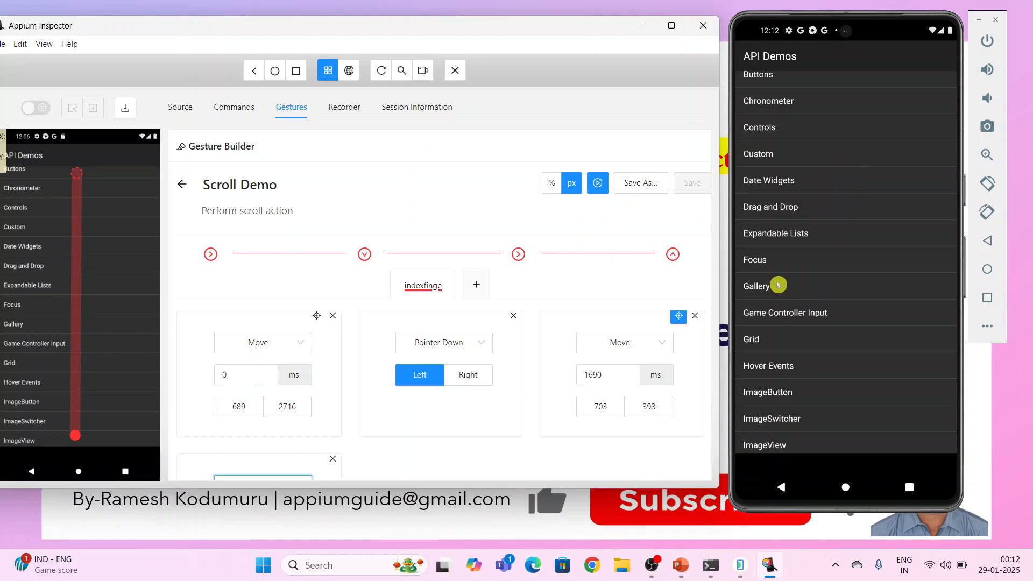
pyautogui.scroll(2, 802, 237)
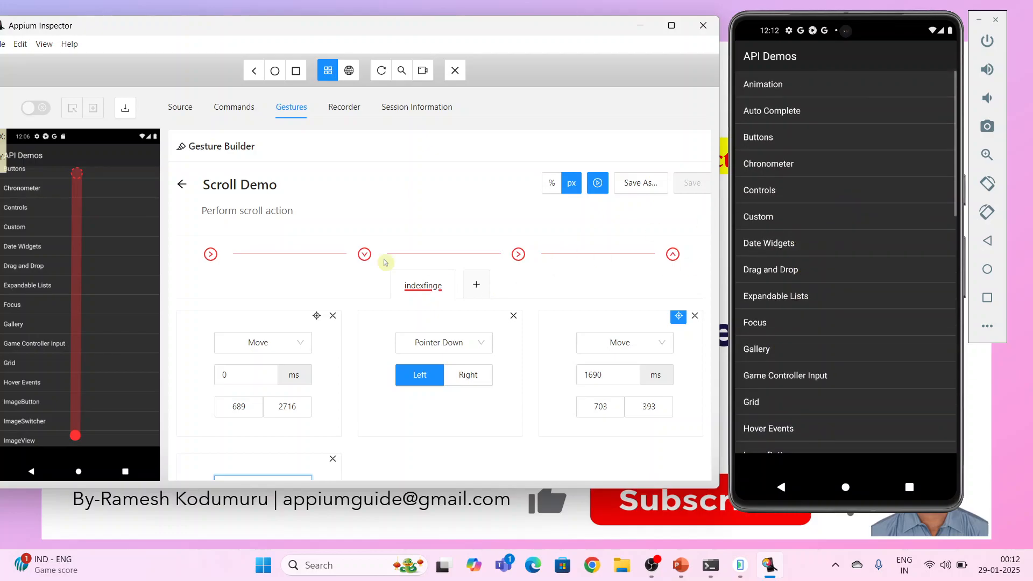
pyautogui.click(598, 184)
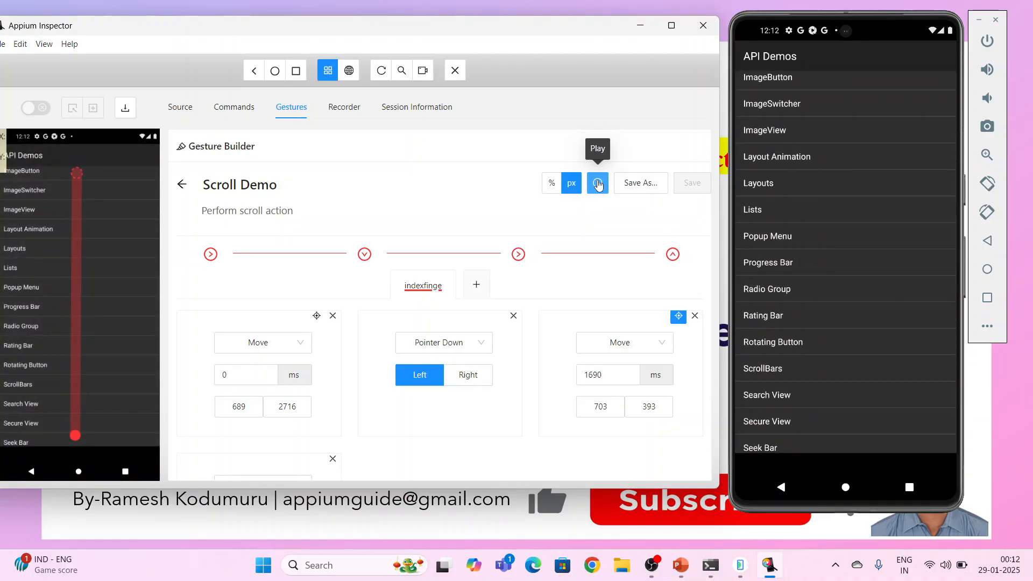
pyautogui.click(605, 383)
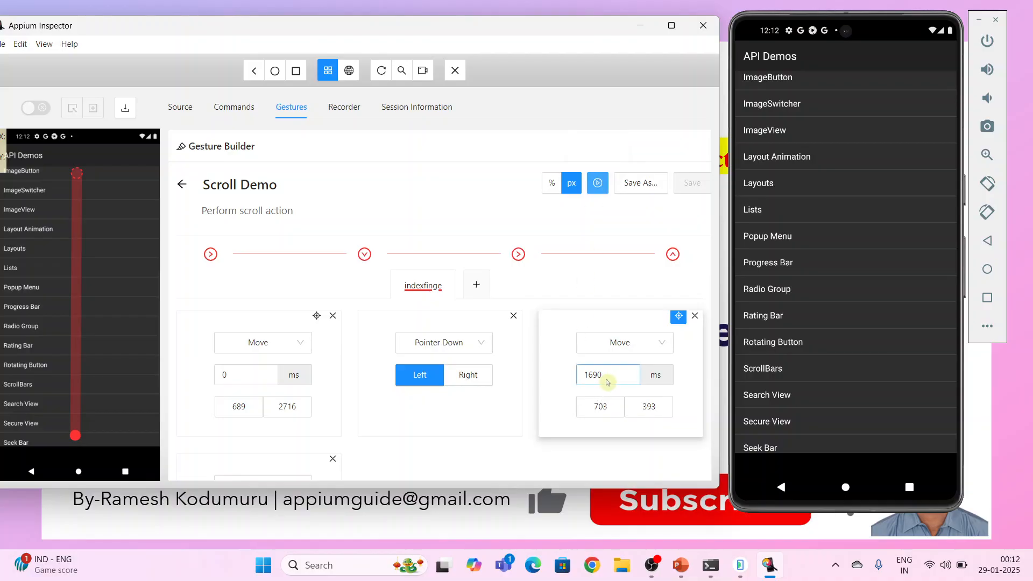
pyautogui.scroll(10, 814, 195)
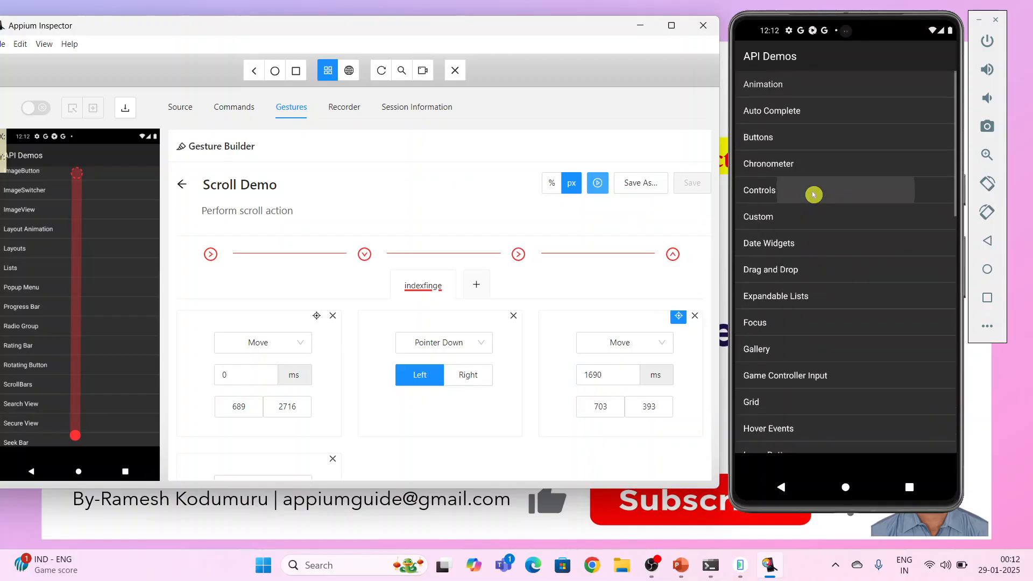
pyautogui.click(598, 185)
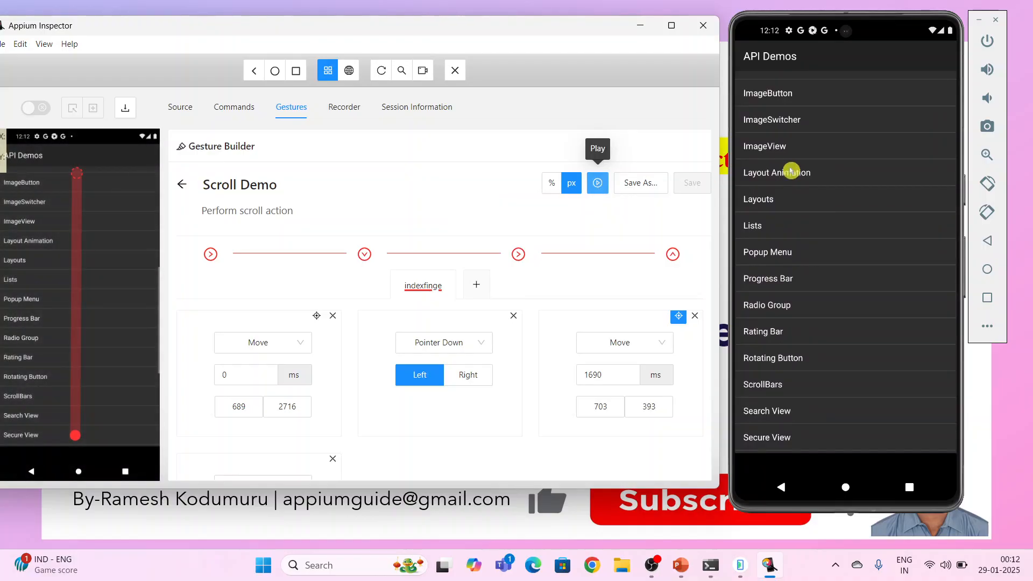
# Set the second Move action's duration to 1000 ms and play the gesture on the scrolled-back API Demos list
pyautogui.click(672, 26)
pyautogui.click(702, 351)
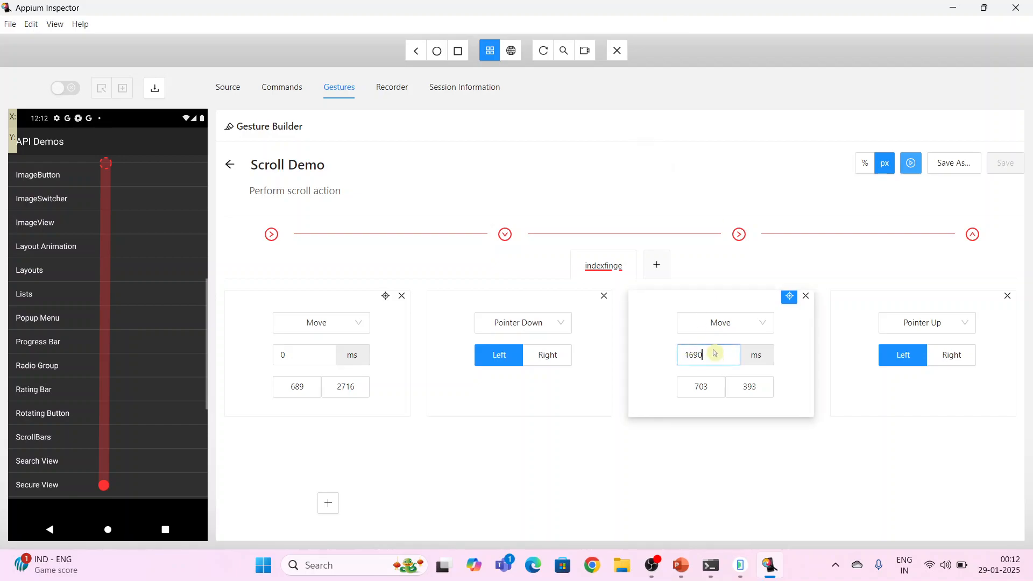
pyautogui.moveTo(715, 353); pyautogui.dragTo(680, 359)
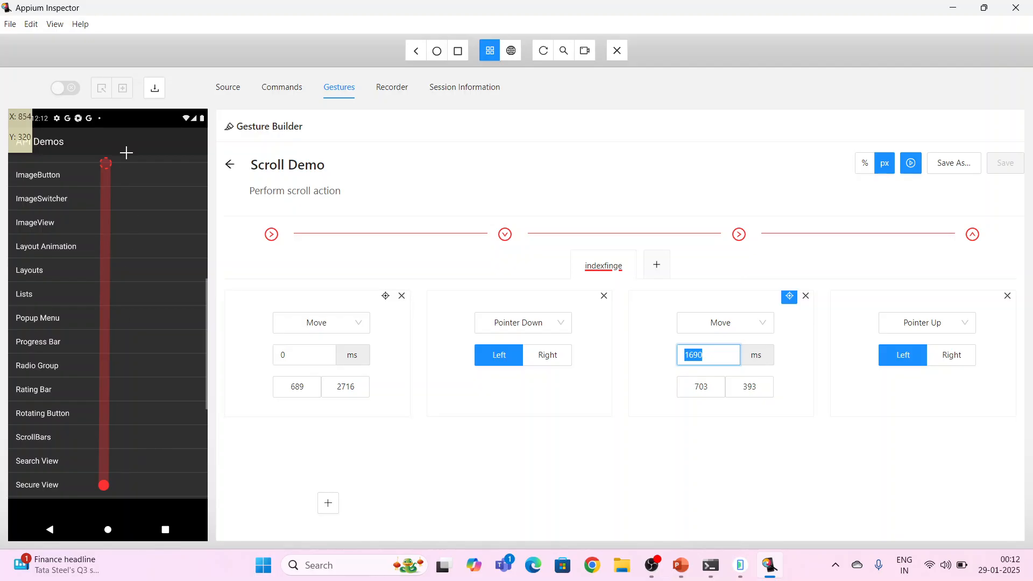
pyautogui.click(982, 9)
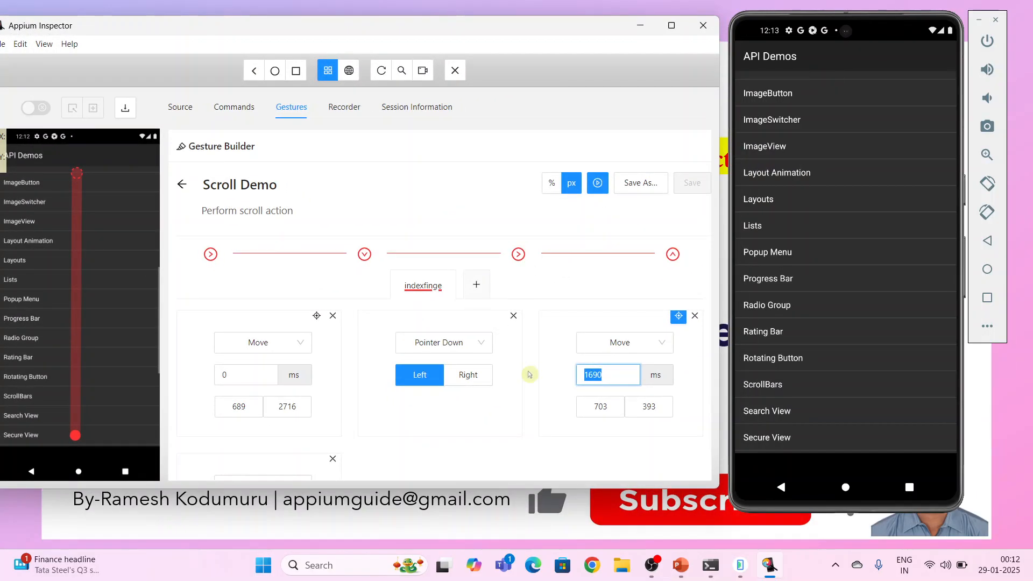
pyautogui.click(611, 379)
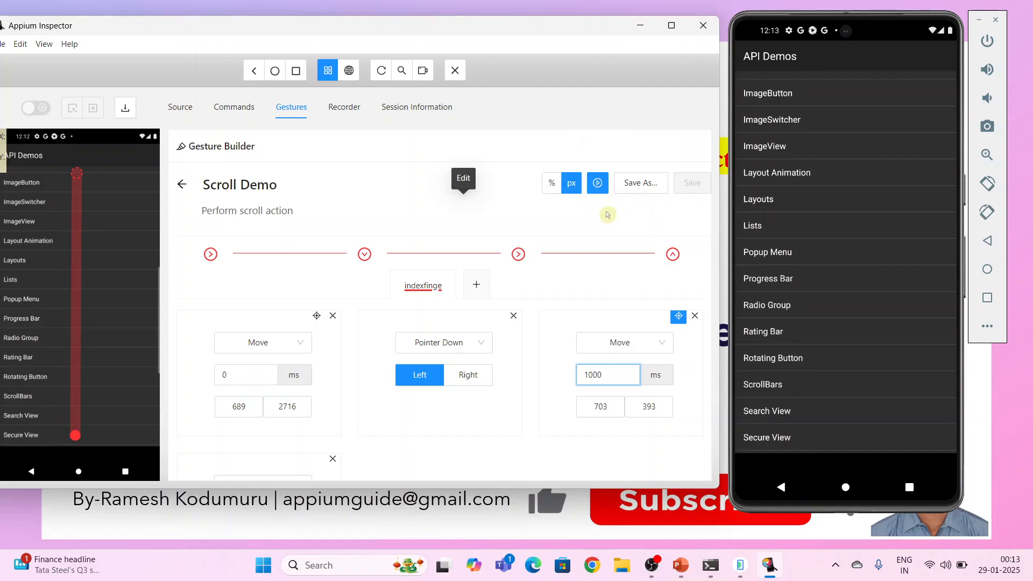
pyautogui.click(601, 191)
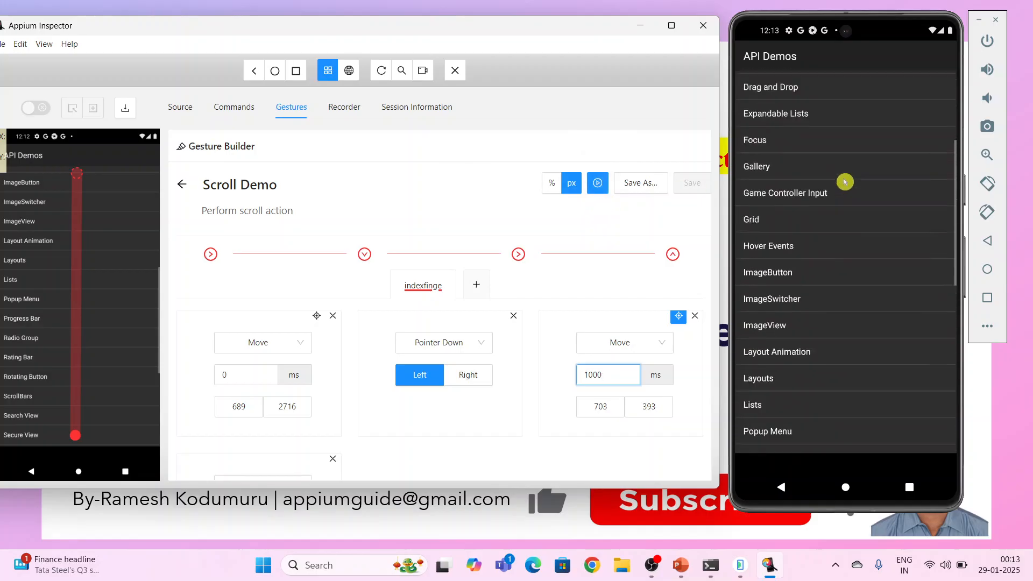
pyautogui.click(598, 184)
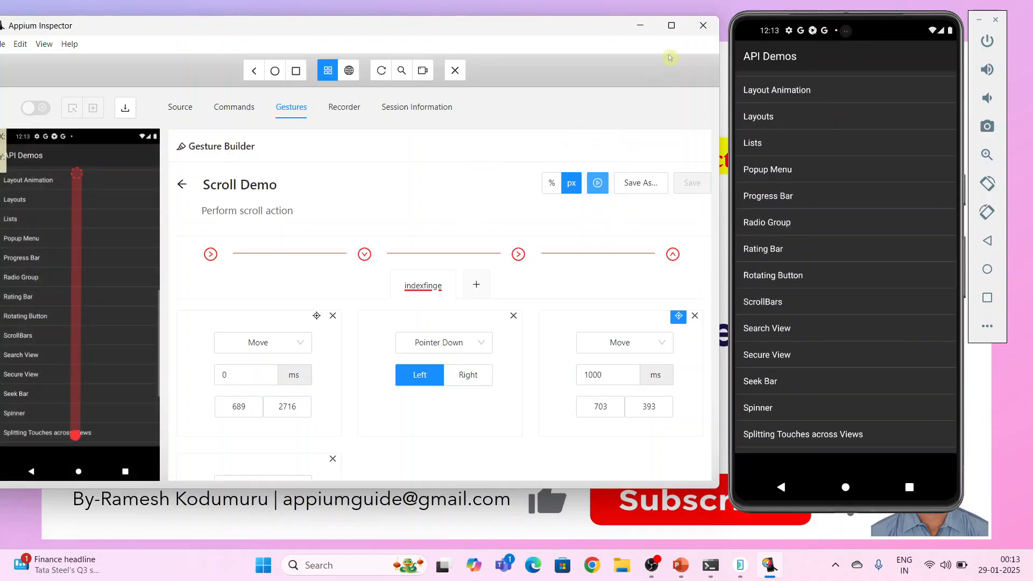
# Set the second Move action's duration to 10000 ms and play the gesture from the start of the API Demos list
pyautogui.click(671, 26)
pyautogui.moveTo(717, 354); pyautogui.dragTo(681, 357)
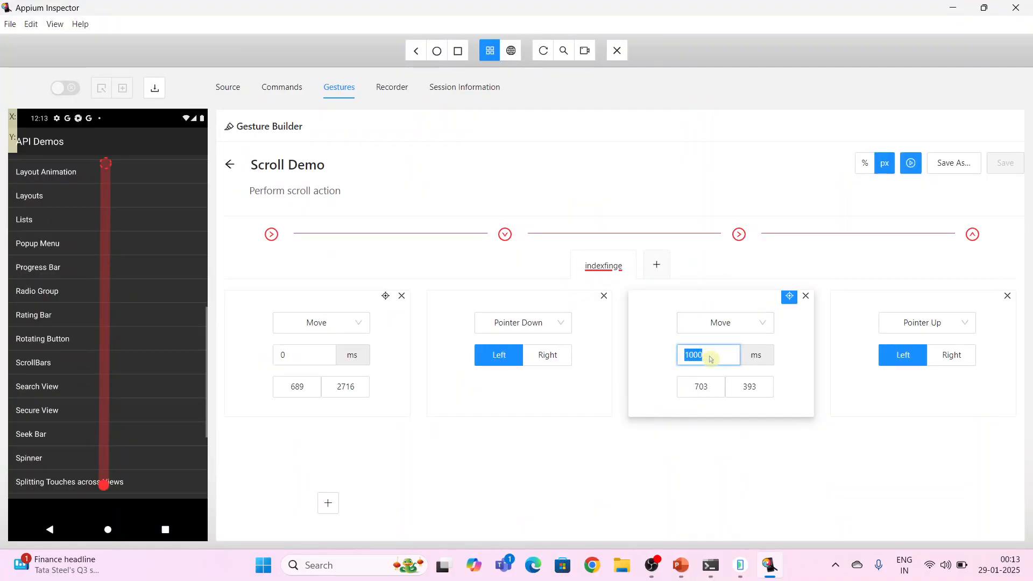
pyautogui.write('1')
pyautogui.click(712, 357)
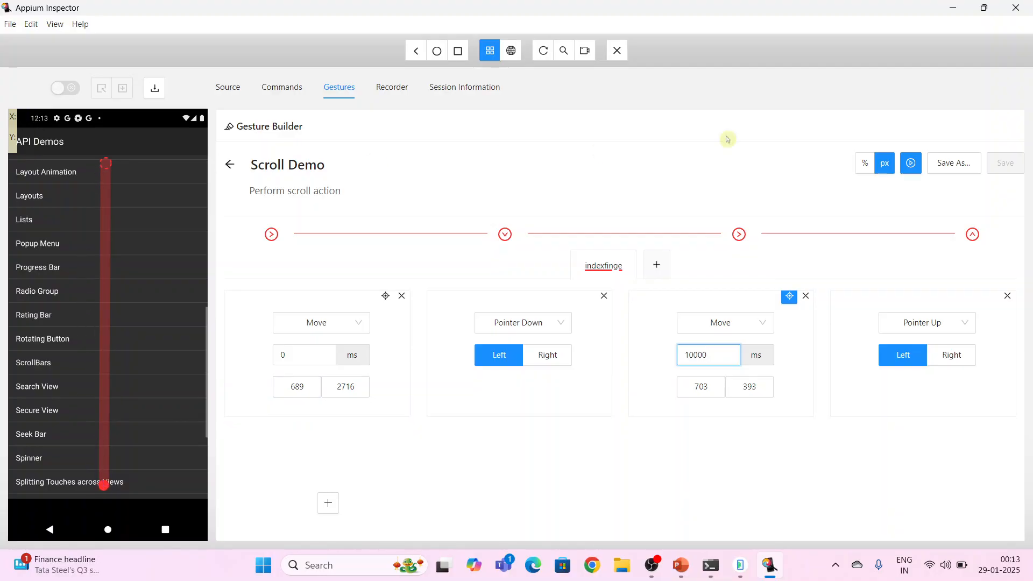
pyautogui.click(983, 9)
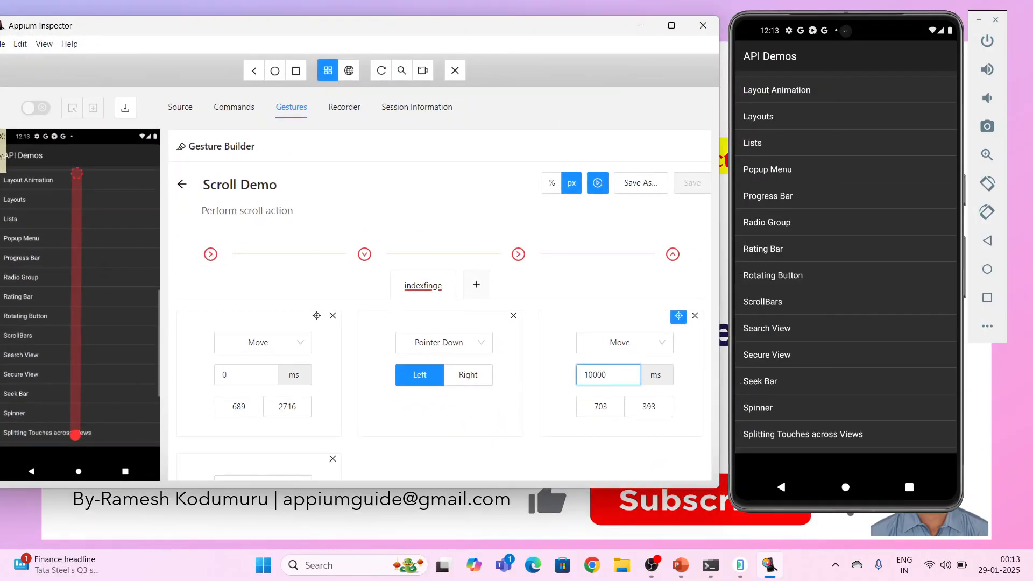
pyautogui.scroll(5, 829, 206)
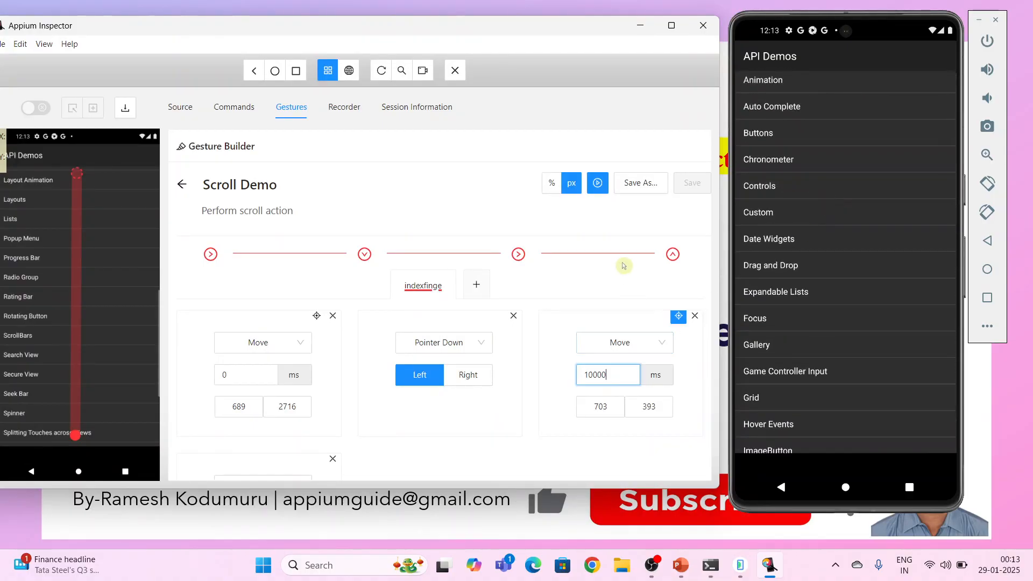
pyautogui.click(599, 186)
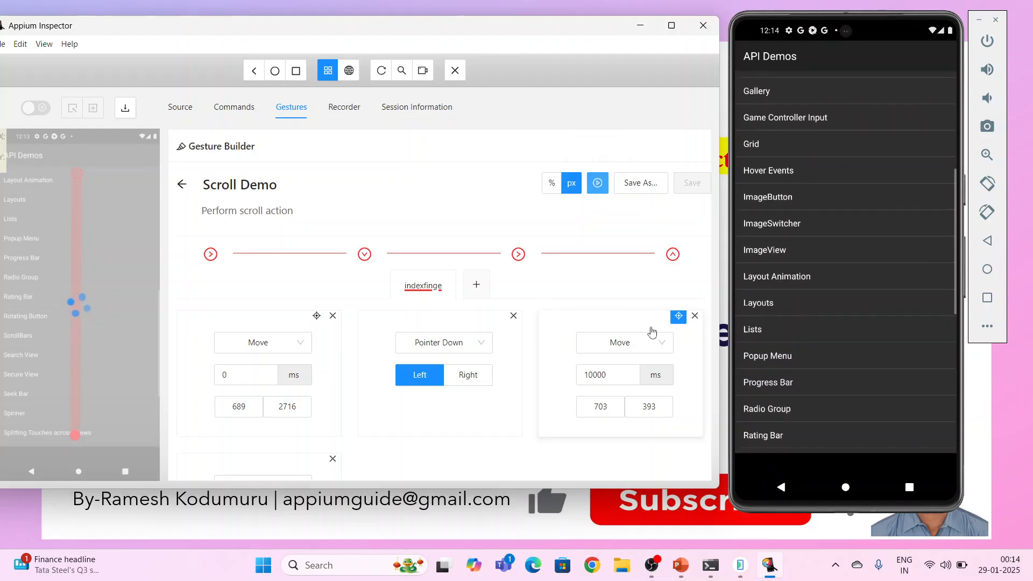
# Set the second Move action's duration to 2000 ms and play the gesture on the emulator
pyautogui.click(610, 375)
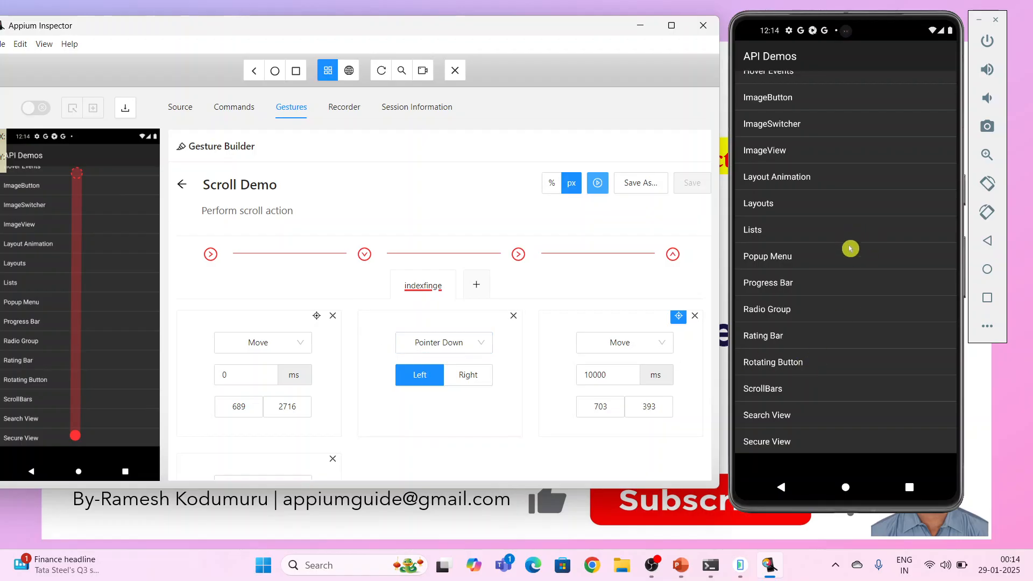
pyautogui.moveTo(618, 375); pyautogui.dragTo(578, 377)
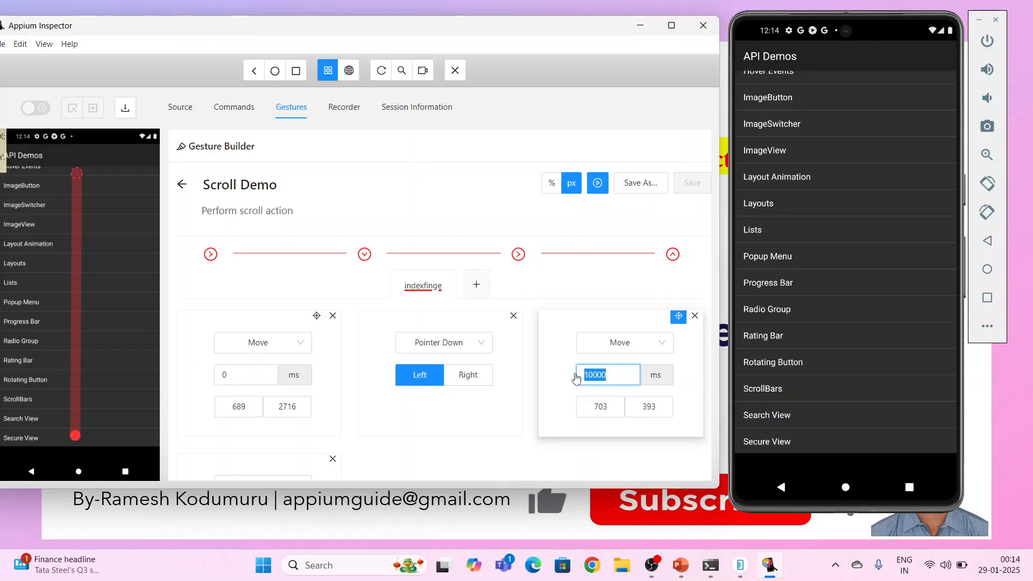
pyautogui.write('2')
pyautogui.click(598, 186)
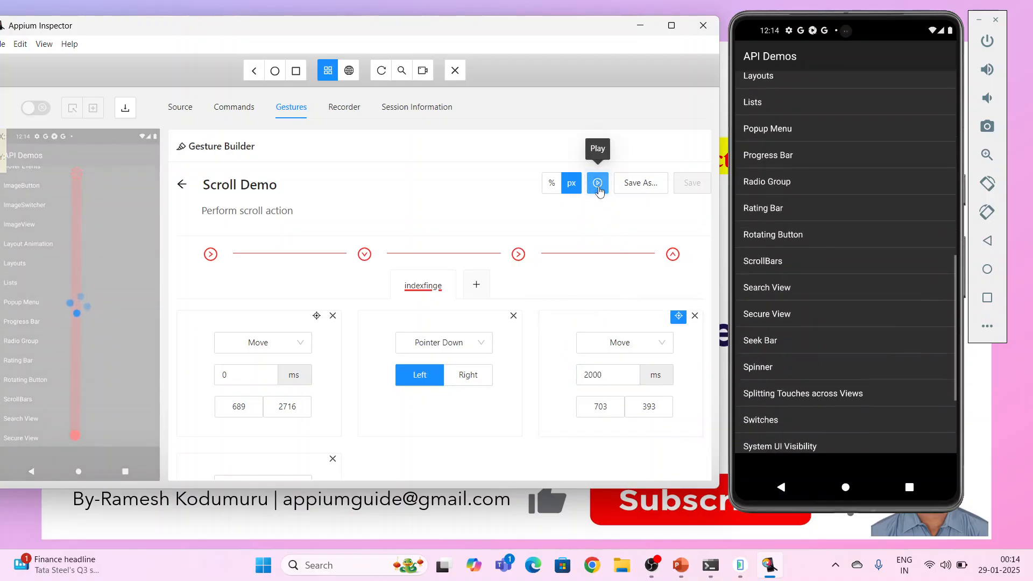
# Save the gesture as Scroll Demo and find its entry in the Saved Gestures list
pyautogui.click(672, 26)
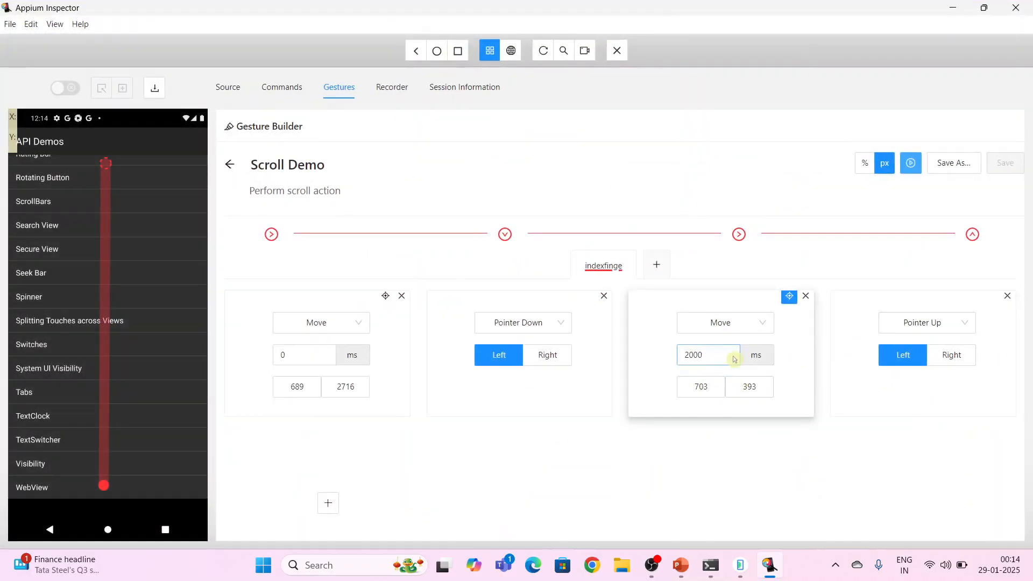
pyautogui.click(711, 351)
pyautogui.click(984, 7)
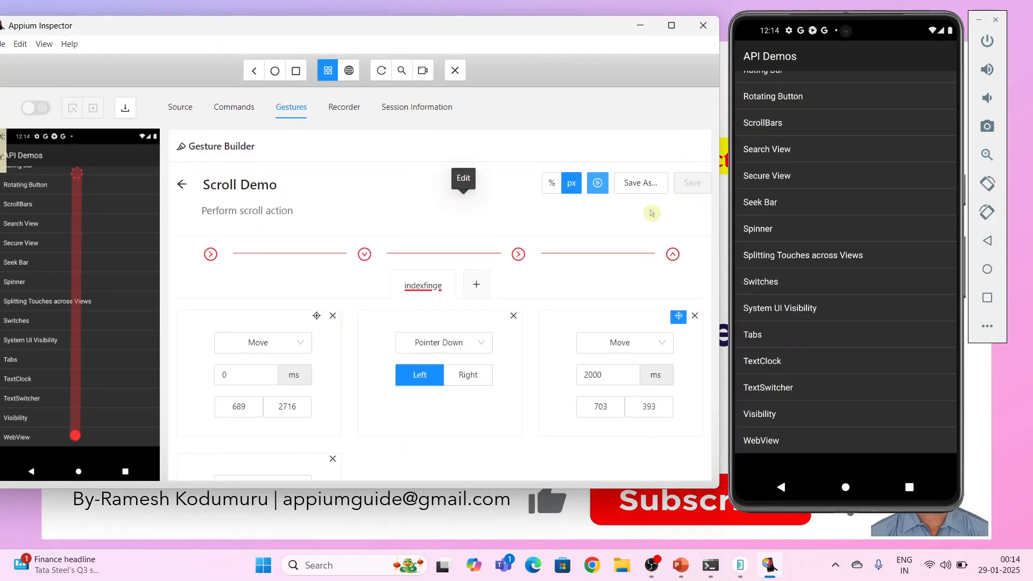
pyautogui.click(636, 187)
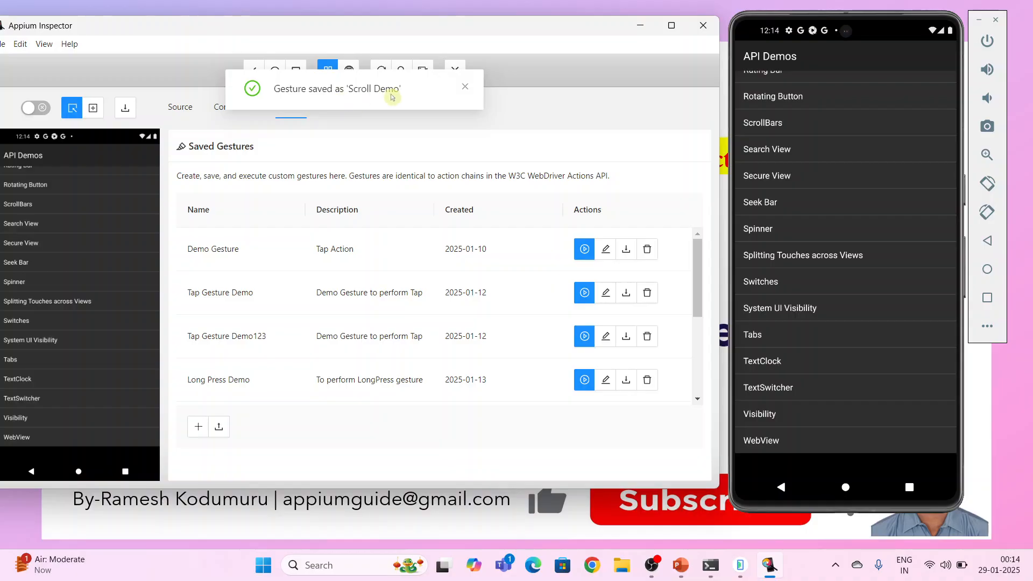
pyautogui.click(464, 92)
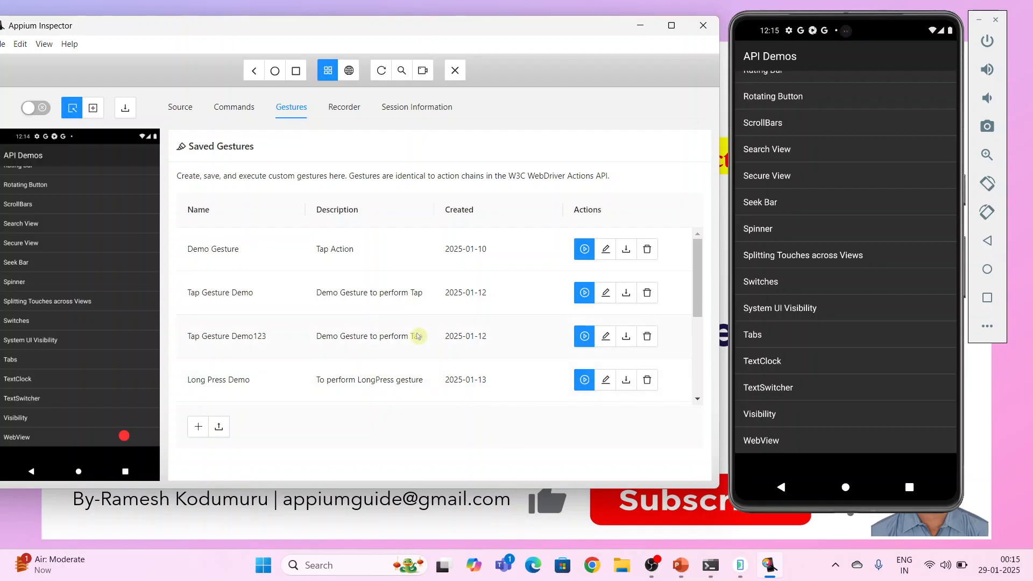
pyautogui.scroll(-2, 420, 335)
pyautogui.scroll(-1, 418, 336)
pyautogui.scroll(-1, 418, 337)
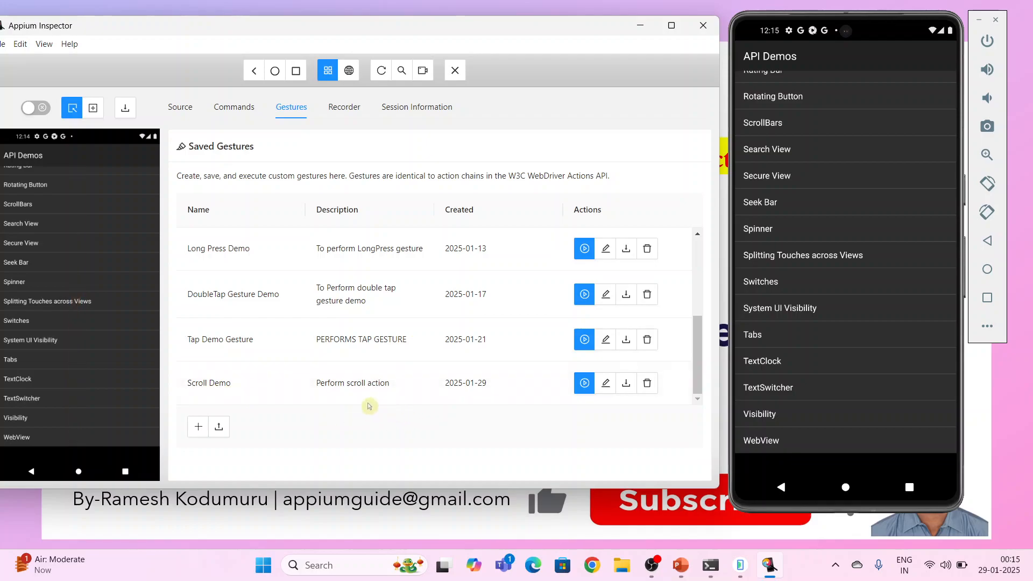
# Open the saved Scroll Demo gesture for editing and pick a new end point for its second Move at about 47.8%, 45.4%
pyautogui.moveTo(266, 385)
pyautogui.click(606, 385)
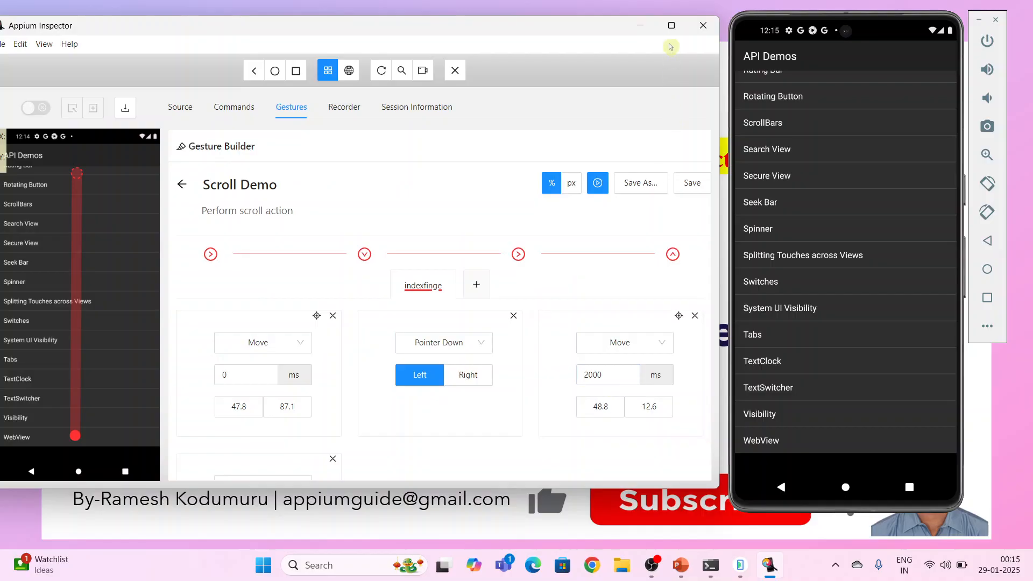
pyautogui.click(671, 26)
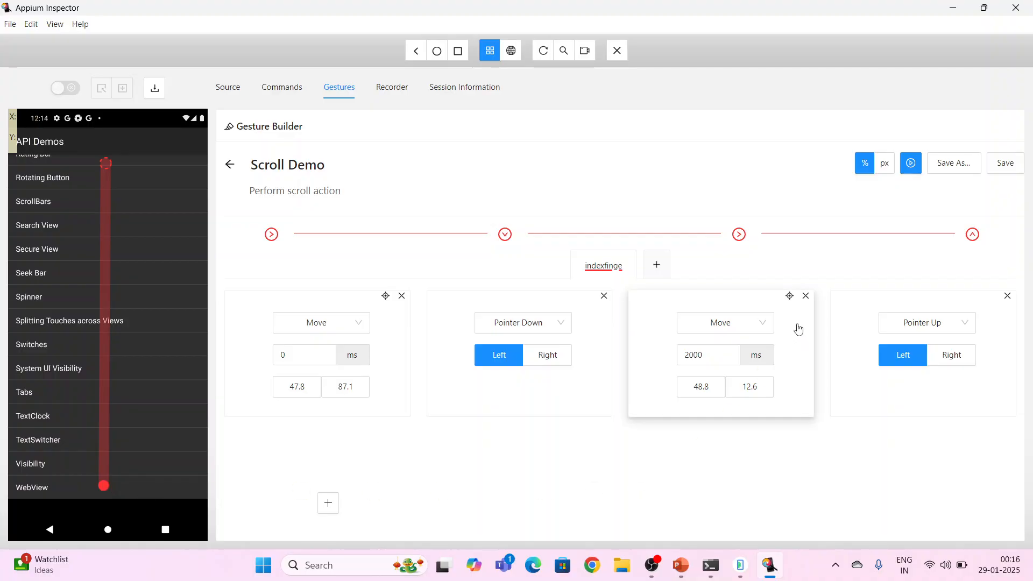
pyautogui.click(790, 297)
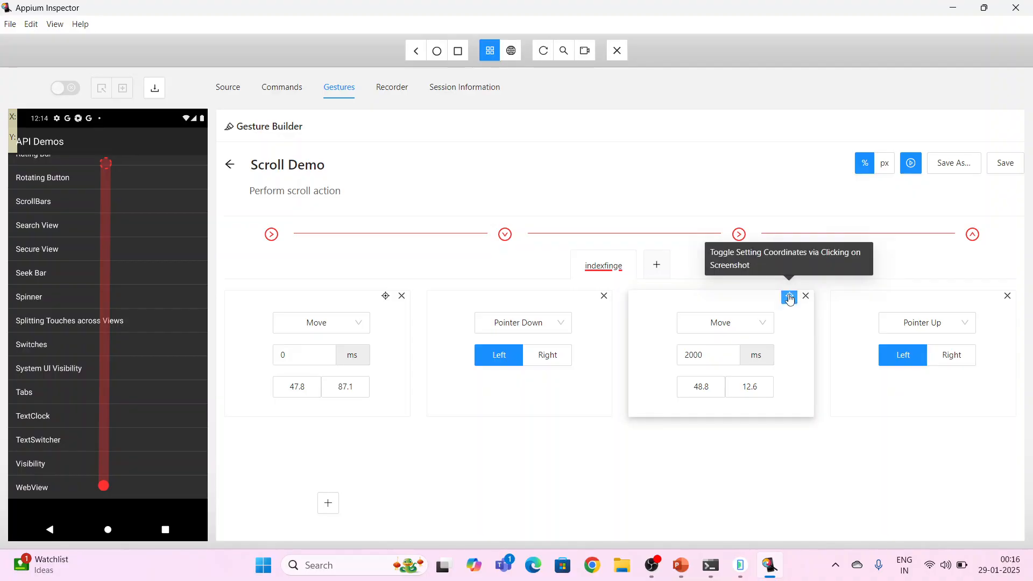
pyautogui.click(104, 304)
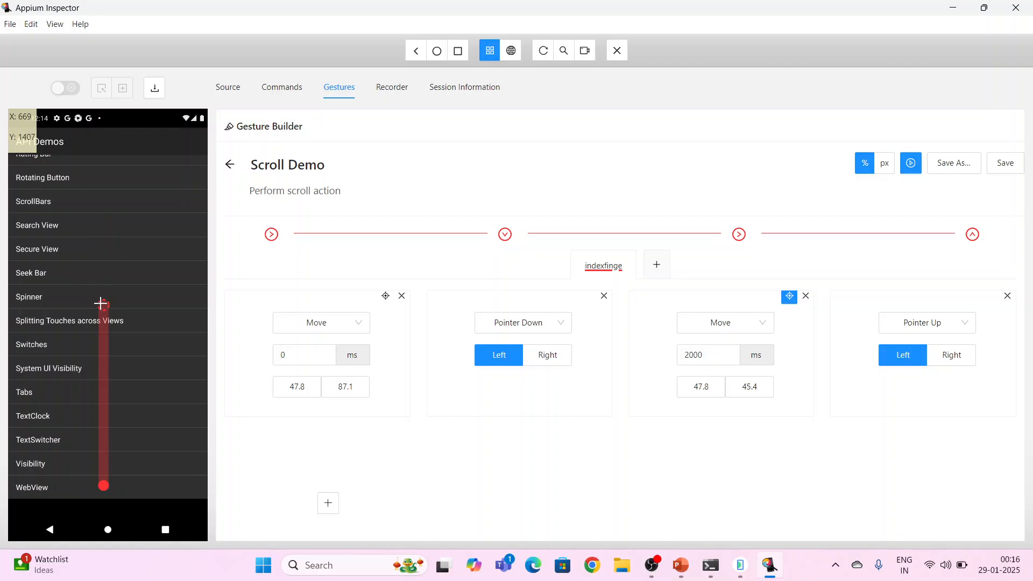
# Return the emulator's API Demos list to its start and play the edited Scroll Demo gesture
pyautogui.click(984, 8)
pyautogui.scroll(10, 824, 212)
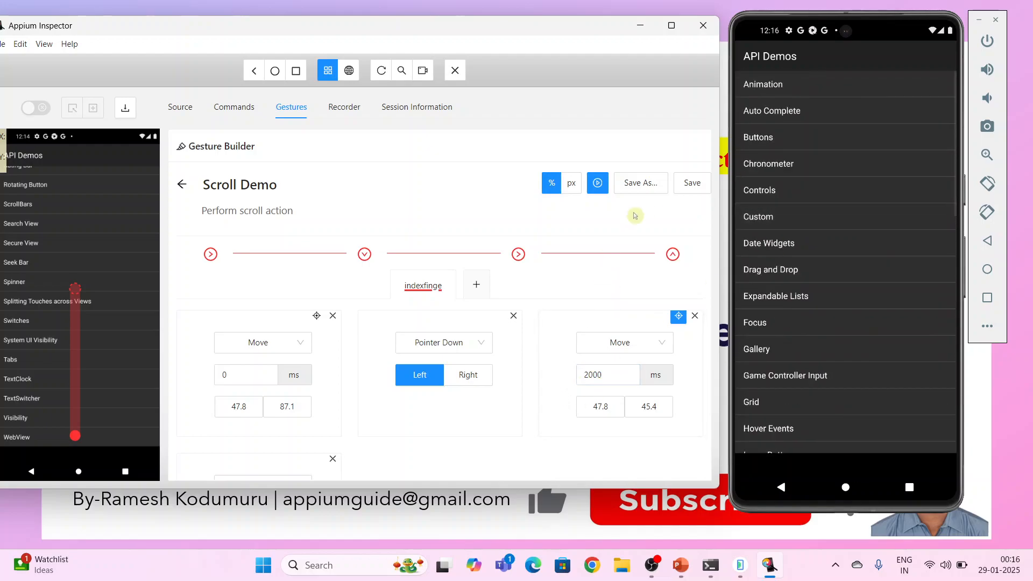
pyautogui.click(599, 186)
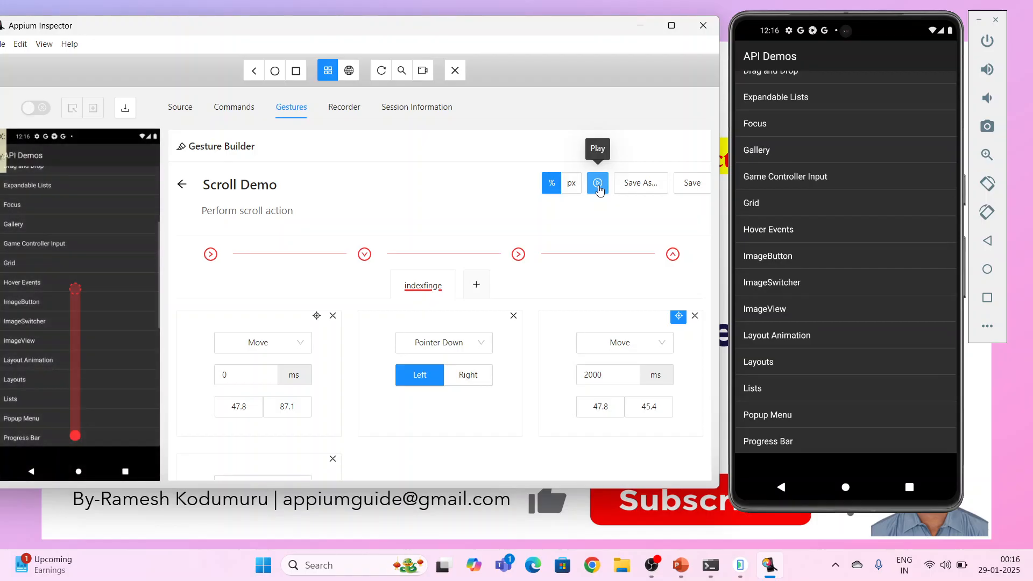
# Shorten the scroll by picking the second Move's end point at about 47.2%, 72.5% on the screenshot, and play the gesture
pyautogui.click(73, 289)
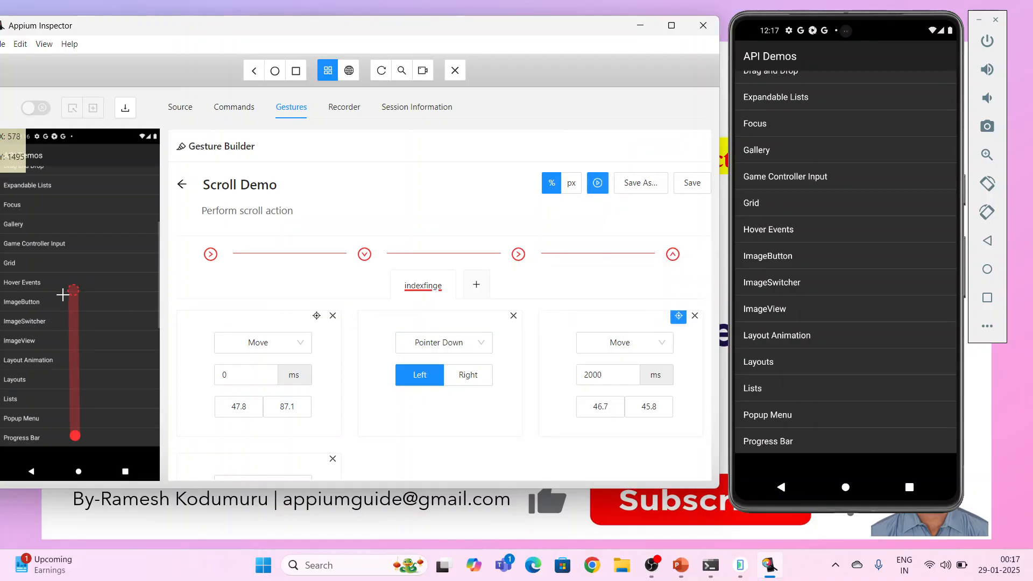
pyautogui.click(74, 383)
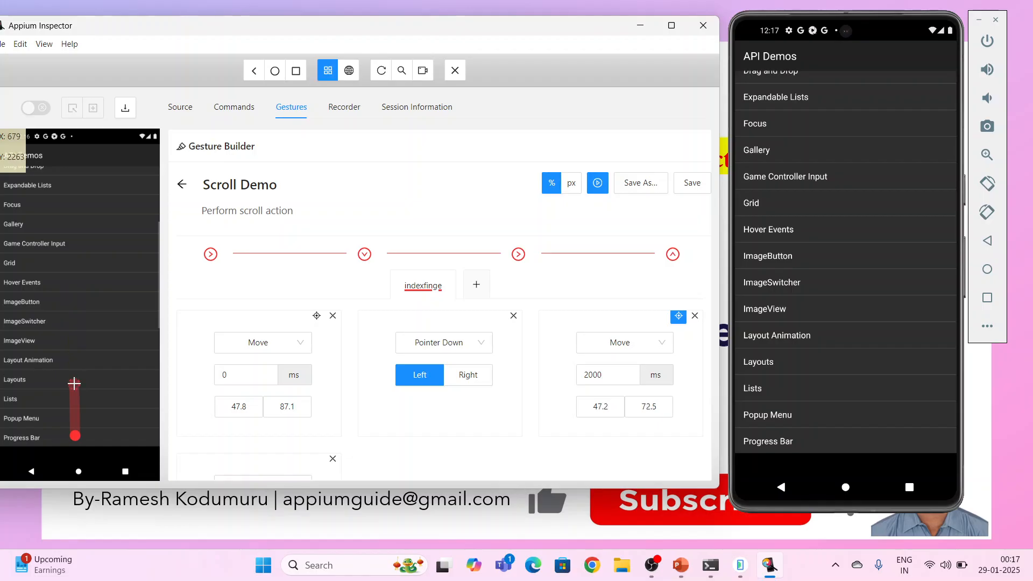
pyautogui.click(597, 186)
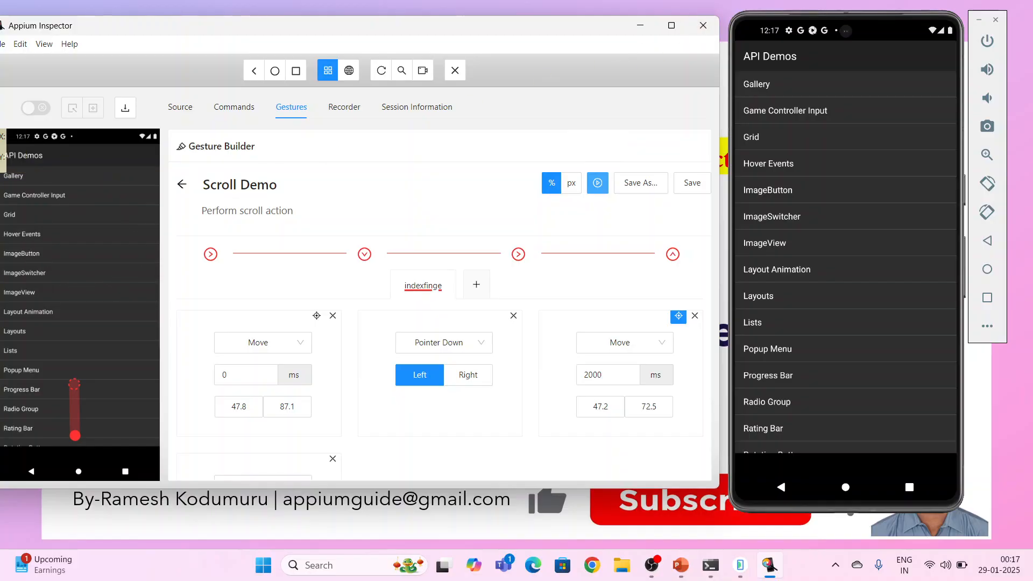
# Save the edited Scroll Demo gesture and return to its entry in the Saved Gestures list
pyautogui.click(671, 25)
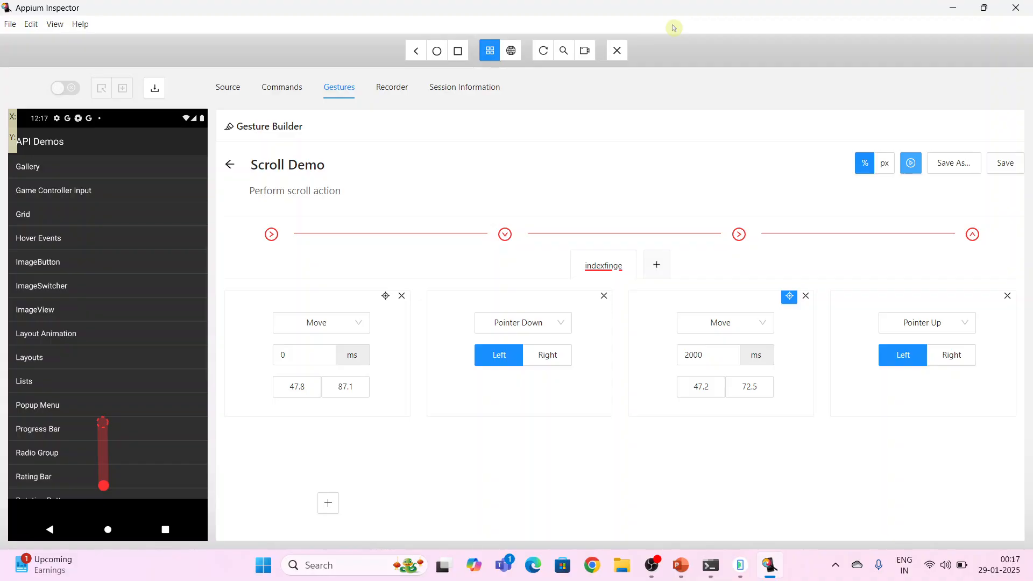
pyautogui.click(1004, 167)
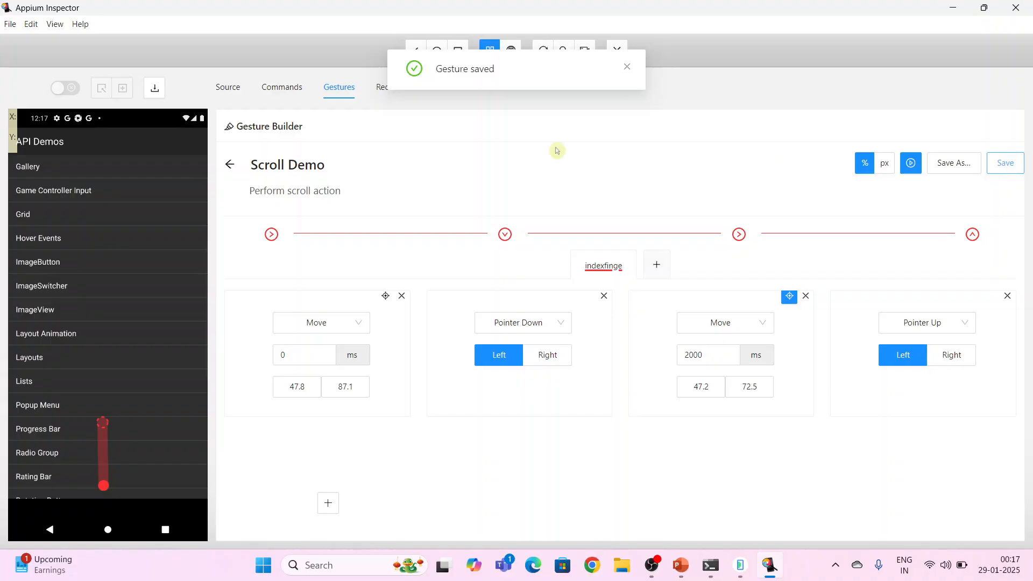
pyautogui.click(230, 166)
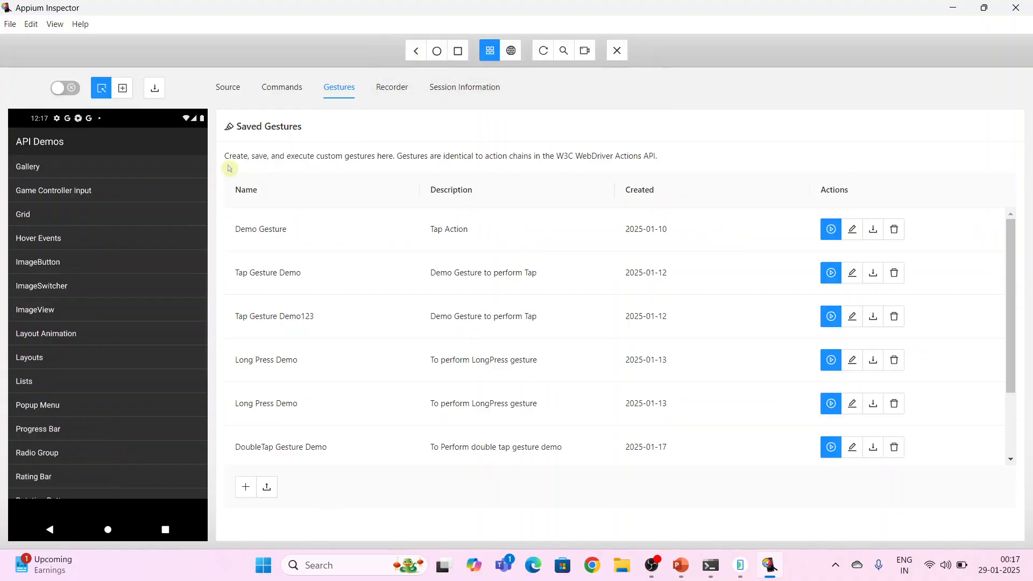
pyautogui.scroll(-3, 565, 389)
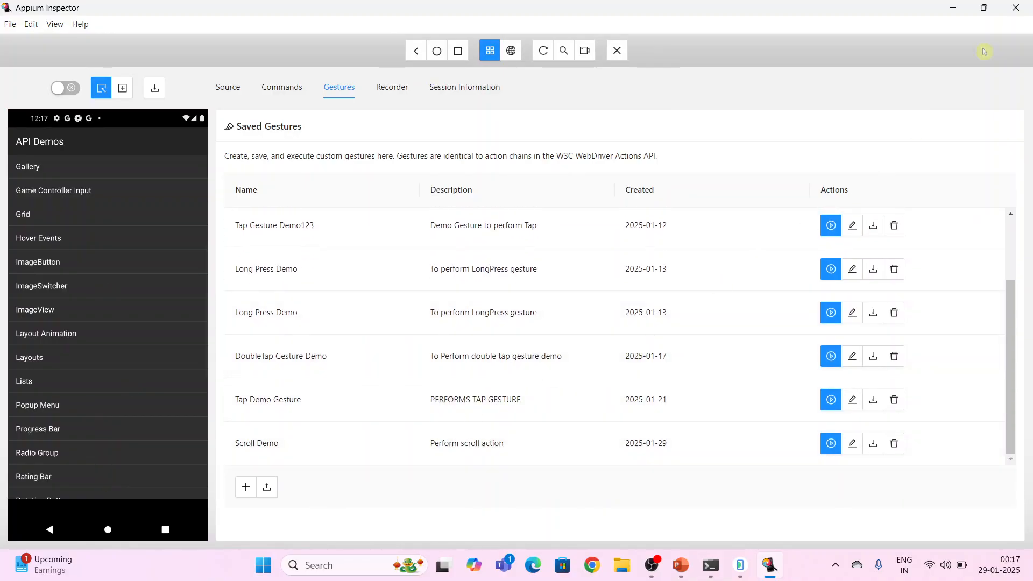
# Play Scroll Demo directly from the Saved Gestures list with the emulator in view
pyautogui.click(988, 12)
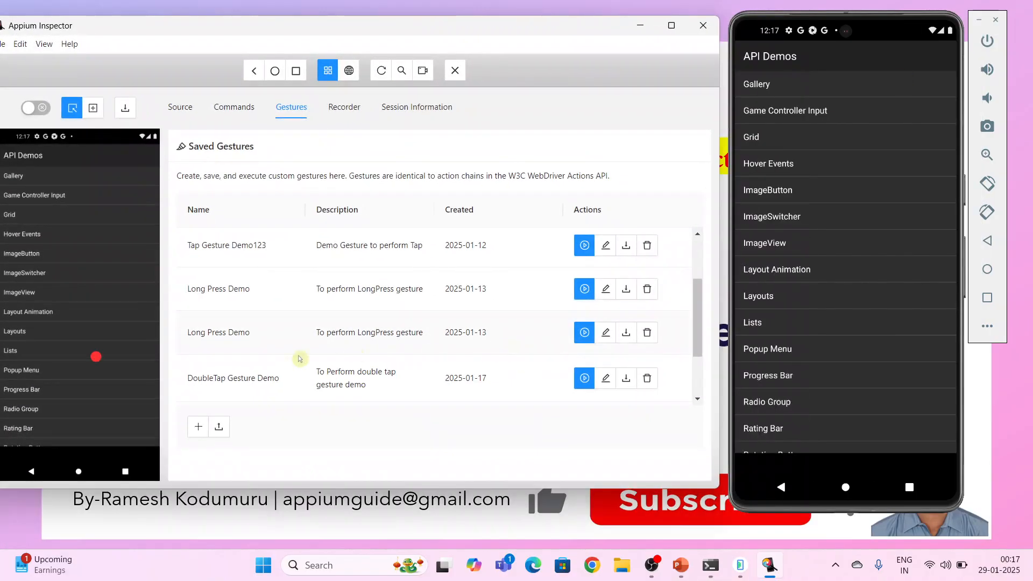
pyautogui.scroll(-3, 279, 356)
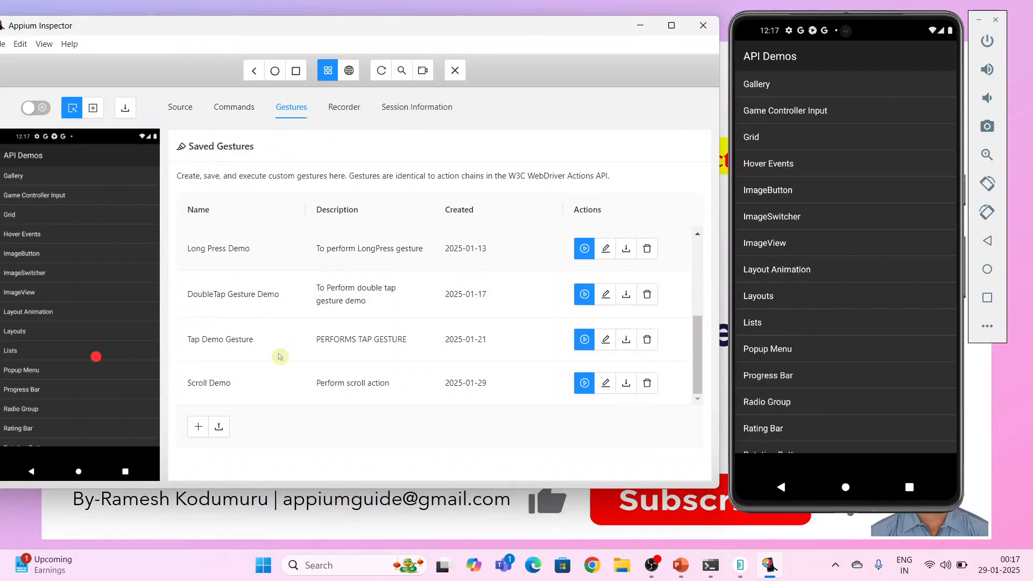
pyautogui.moveTo(205, 383)
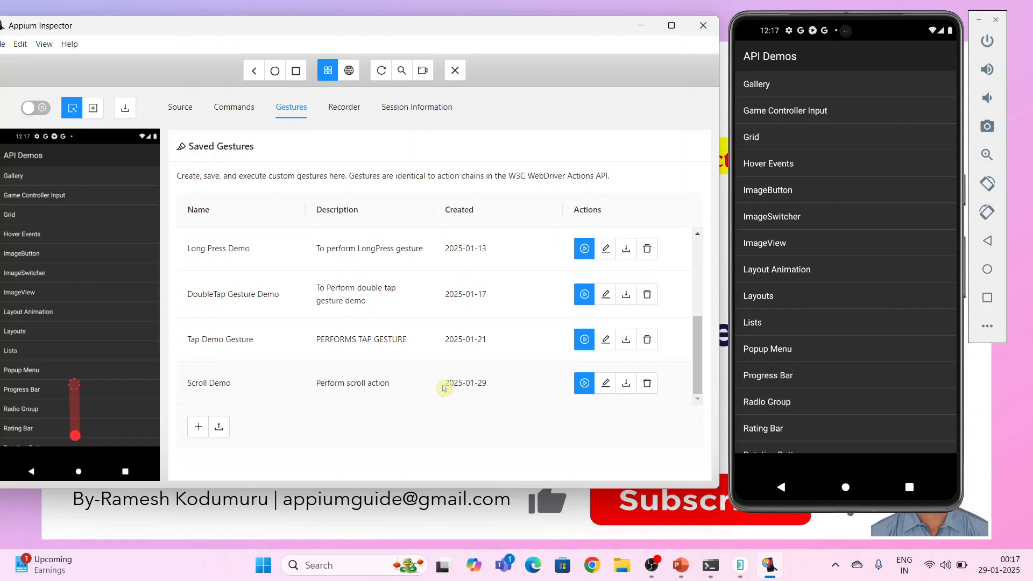
pyautogui.click(585, 385)
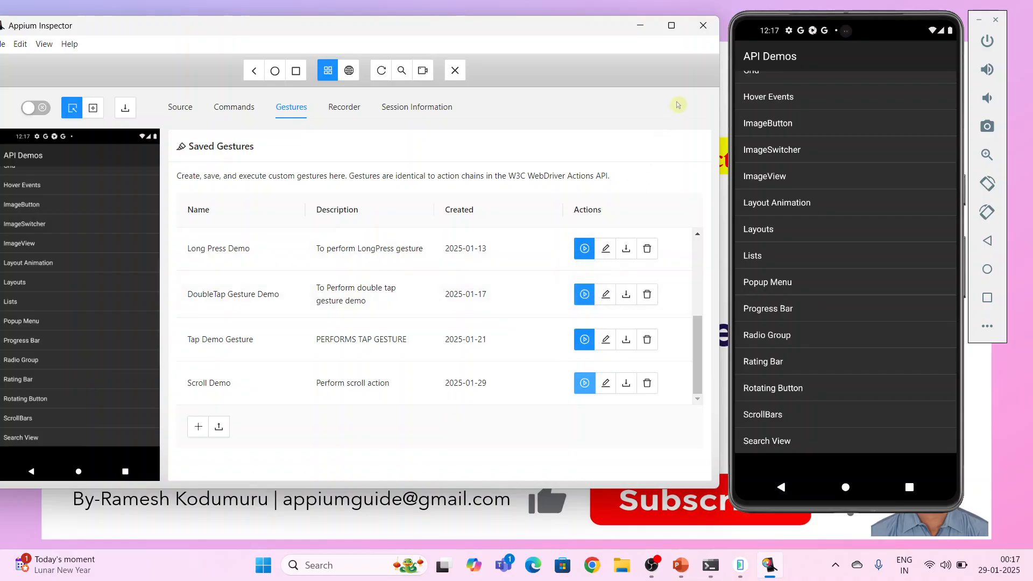
# Download the Scroll Demo gesture to the Desktop as the JSON file gesture-Scroll-Demo
pyautogui.click(672, 26)
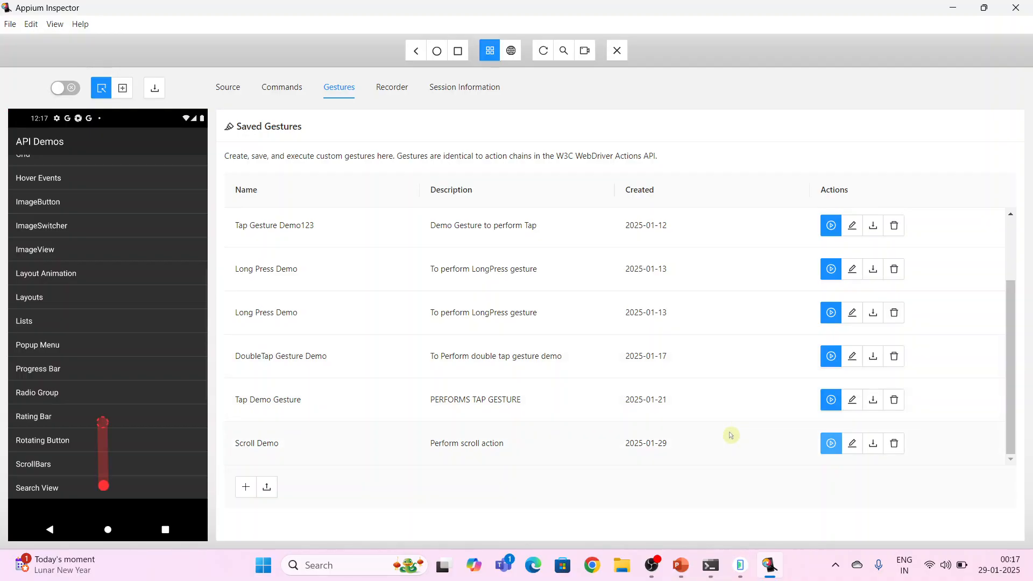
pyautogui.click(874, 447)
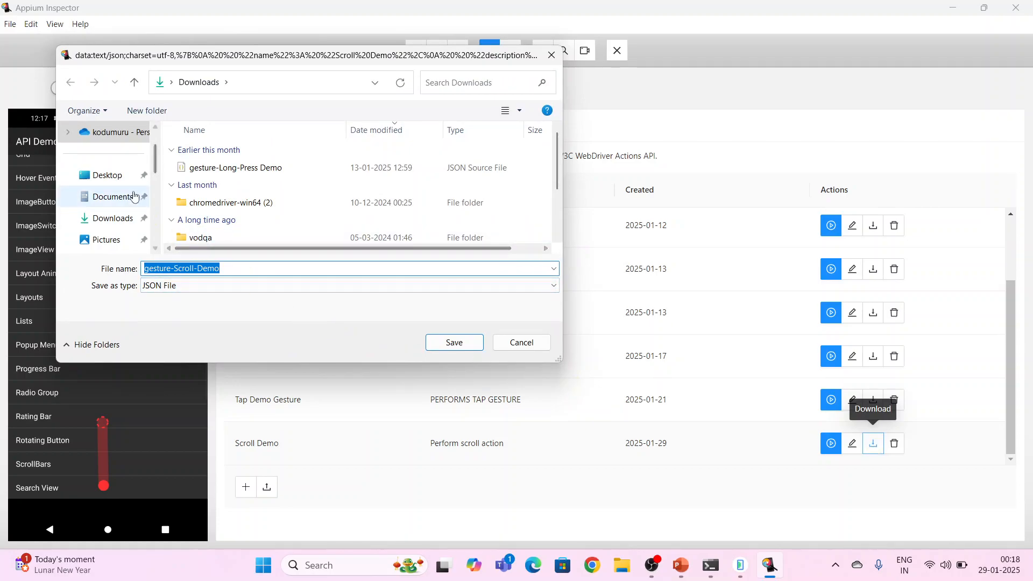
pyautogui.click(111, 177)
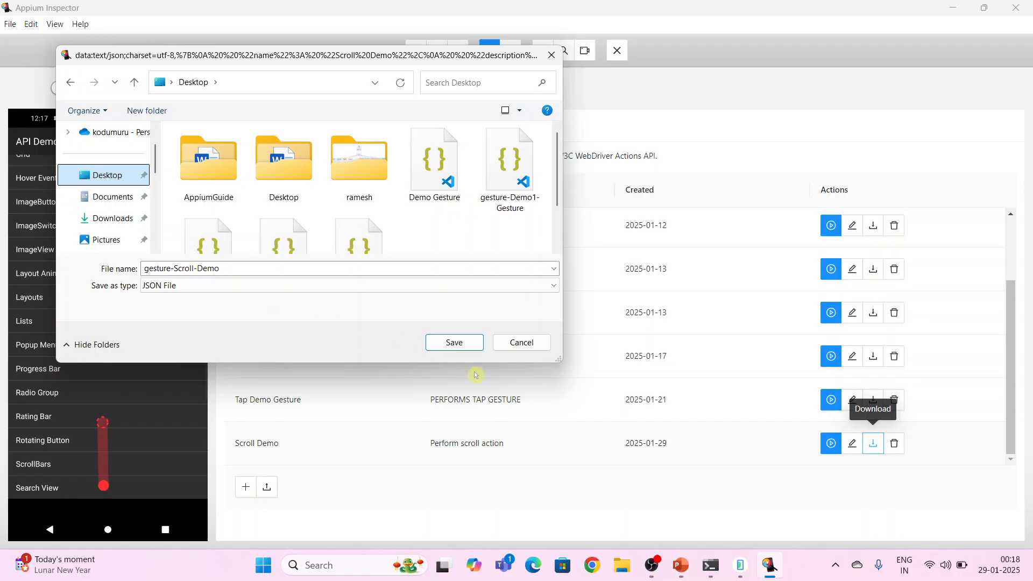
pyautogui.click(454, 342)
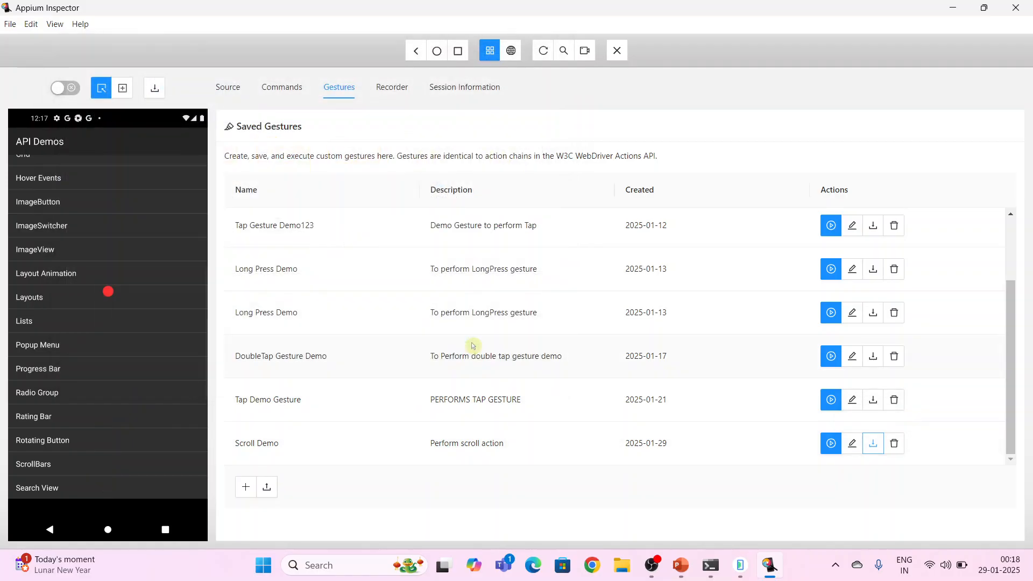
# Open the downloaded gesture-Scroll-Demo file from the desktop in Visual Studio Code and review its JSON
pyautogui.press('super+d')
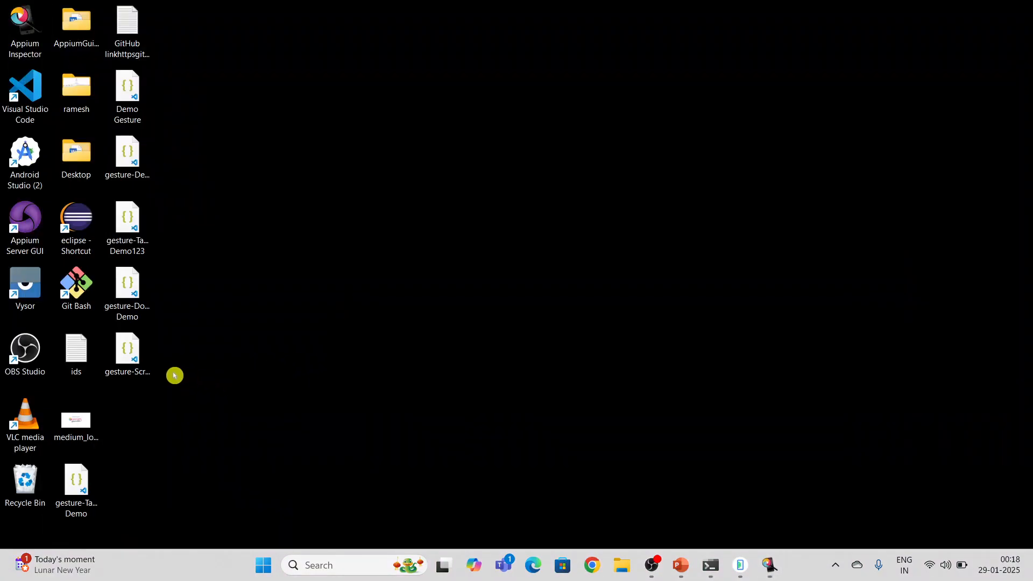
pyautogui.doubleClick(135, 358)
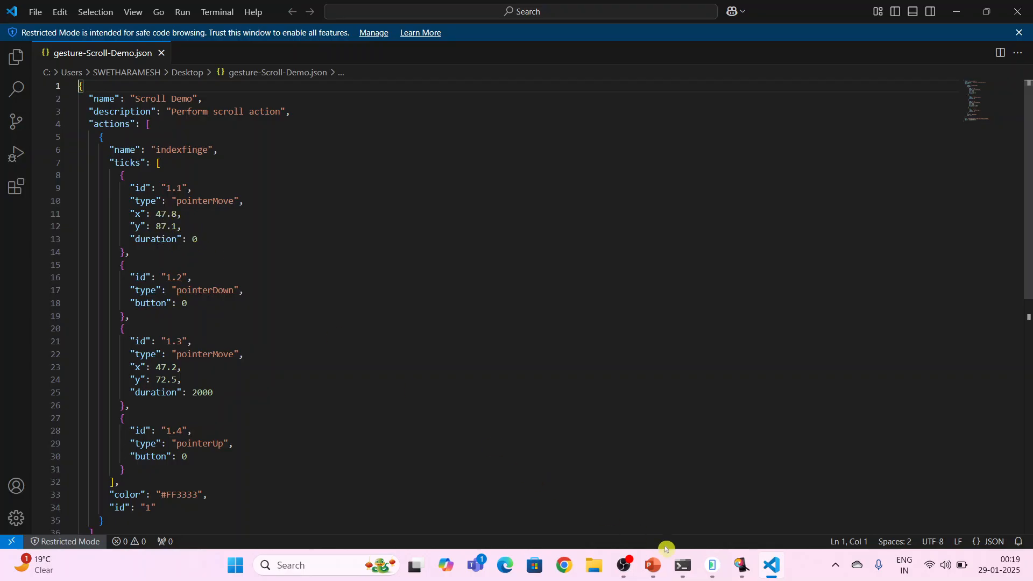
# Switch back to Appium Inspector and open Scroll Demo in the Gesture Builder to review its actions
pyautogui.click(743, 571)
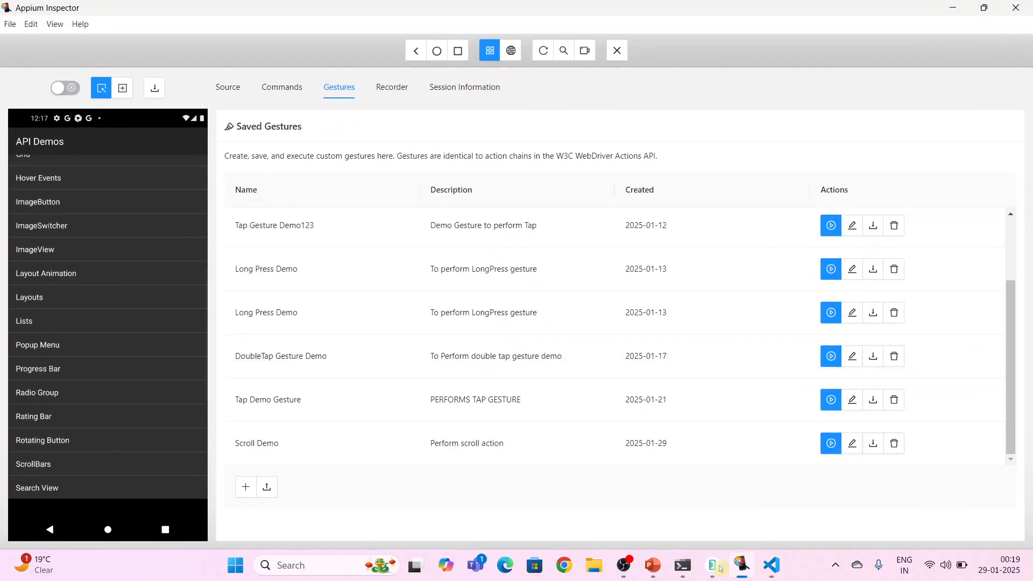
pyautogui.click(853, 446)
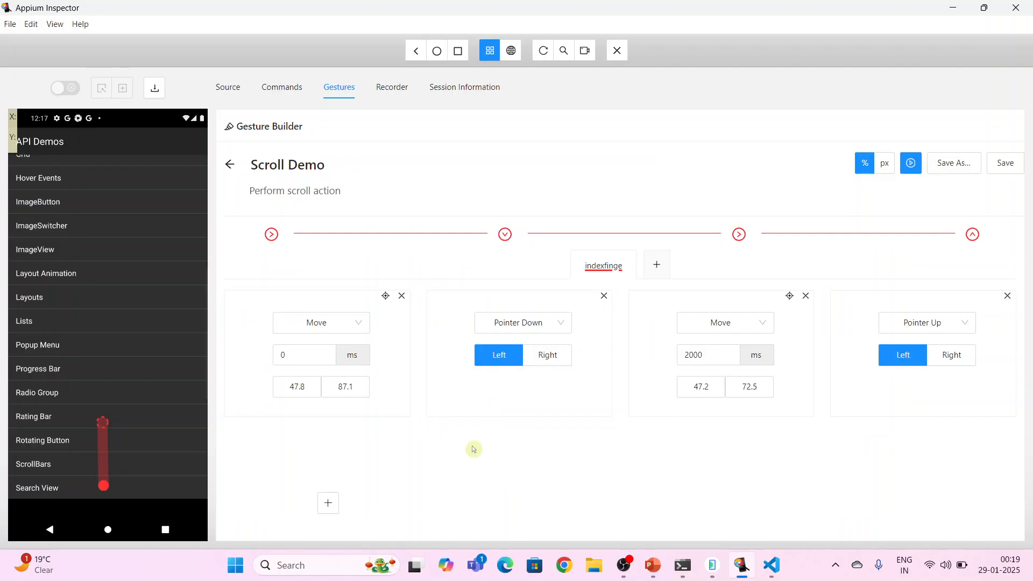
pyautogui.scroll(-2, 474, 449)
pyautogui.hscroll(-1, 473, 450)
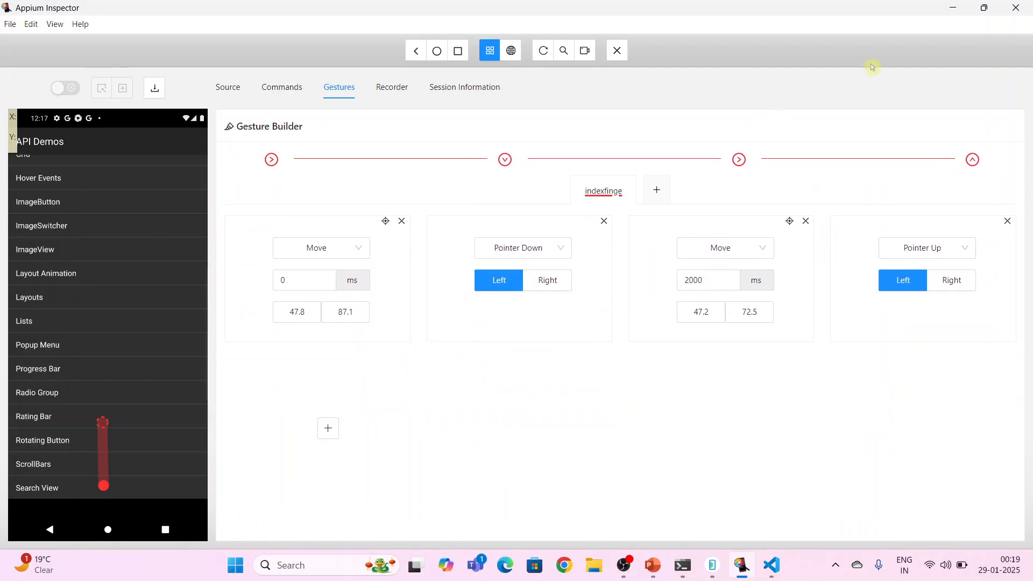
# Close Visual Studio Code, then save Scroll Demo again in Appium Inspector and go back to the Saved Gestures list
pyautogui.click(953, 7)
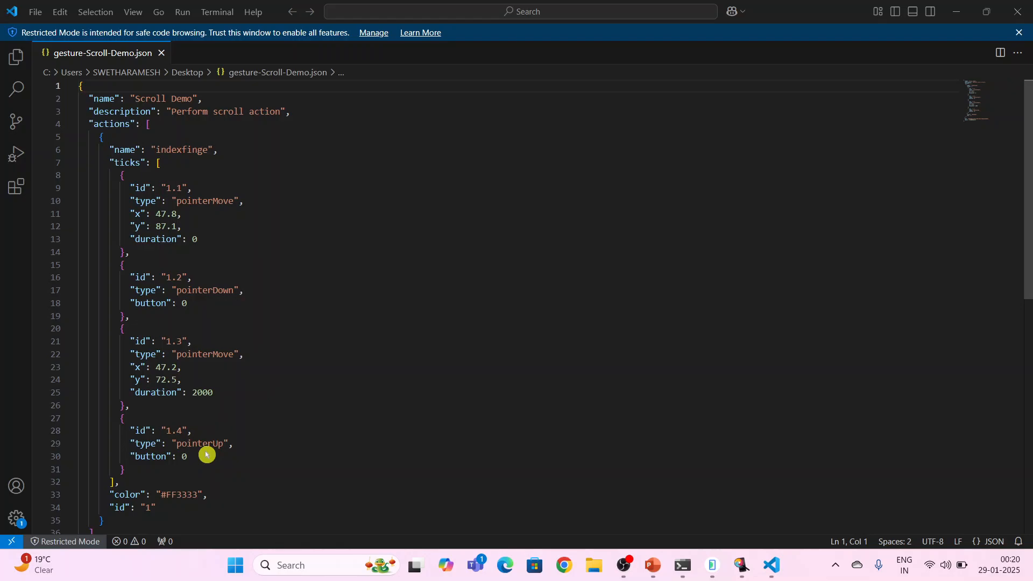
pyautogui.click(1017, 12)
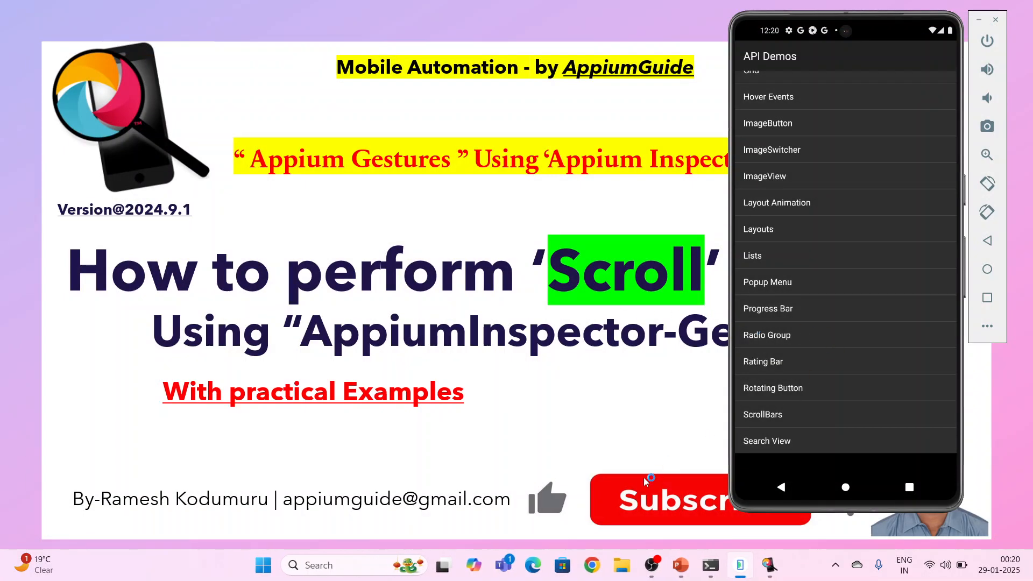
pyautogui.click(770, 565)
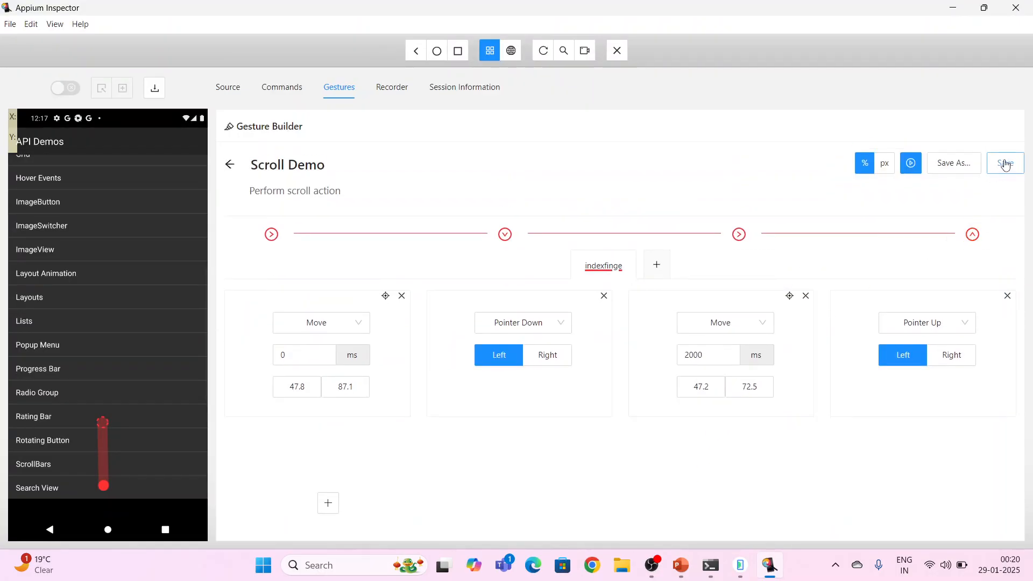
pyautogui.click(1006, 163)
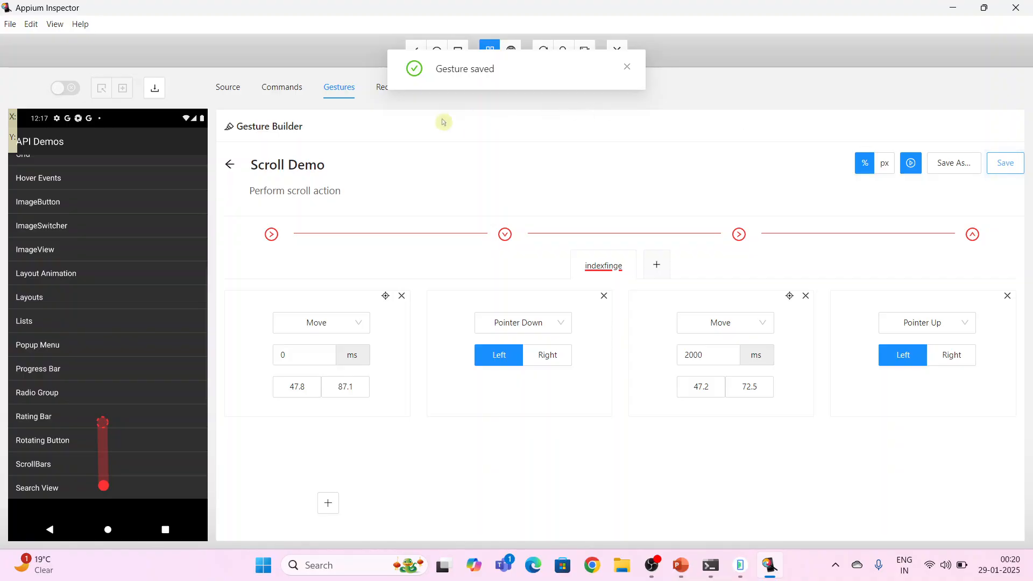
pyautogui.click(230, 165)
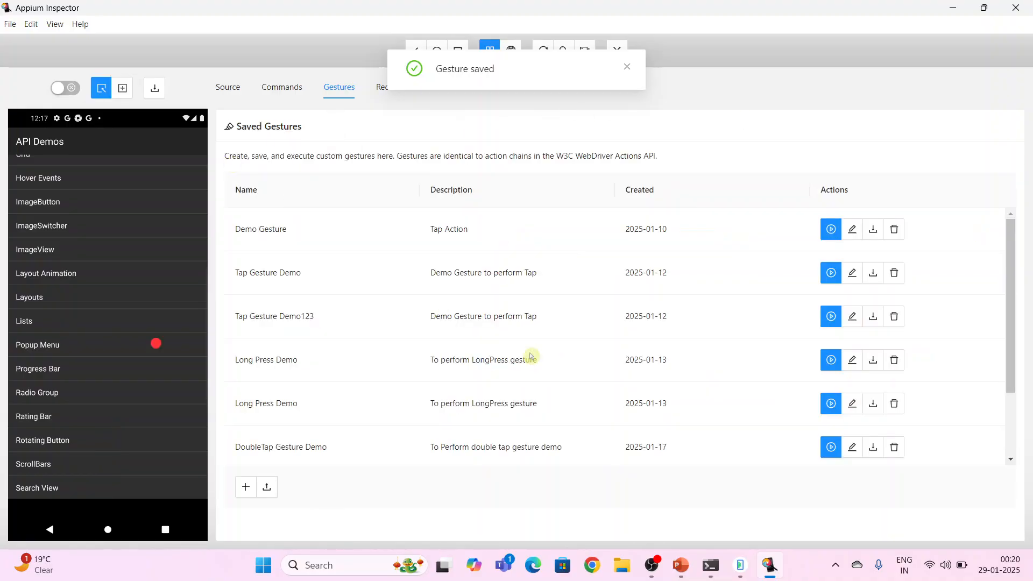
# Open Scroll Demo for editing and set the second Move action's end point to about 47.2%, 13.8%, near the top of the device screenshot
pyautogui.click(988, 9)
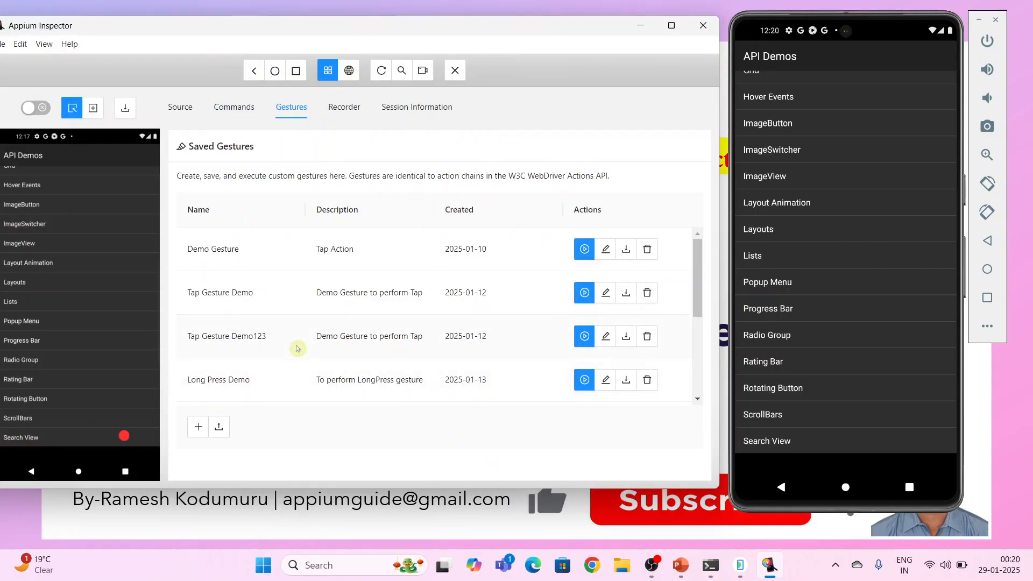
pyautogui.scroll(-3, 297, 349)
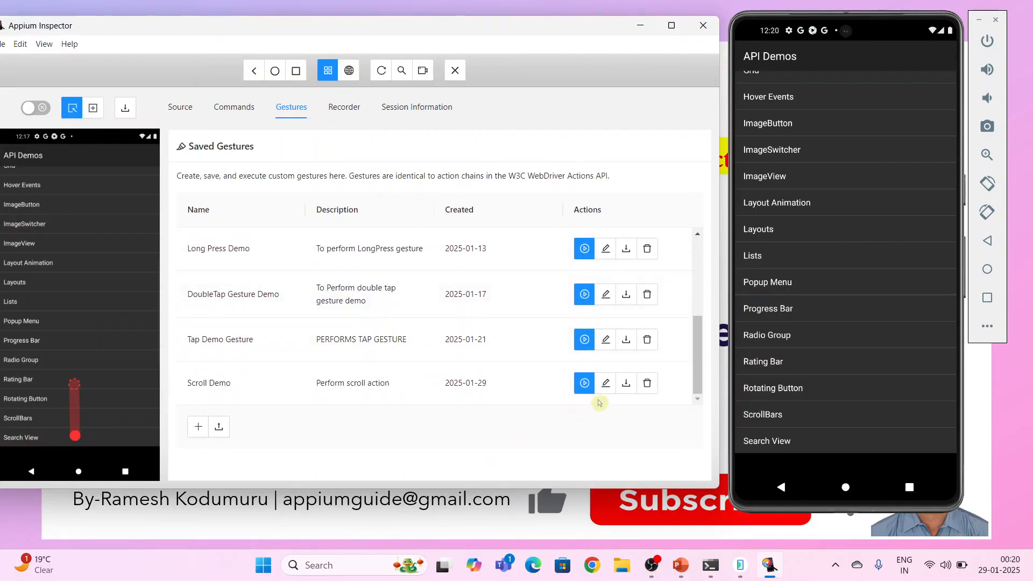
pyautogui.click(606, 382)
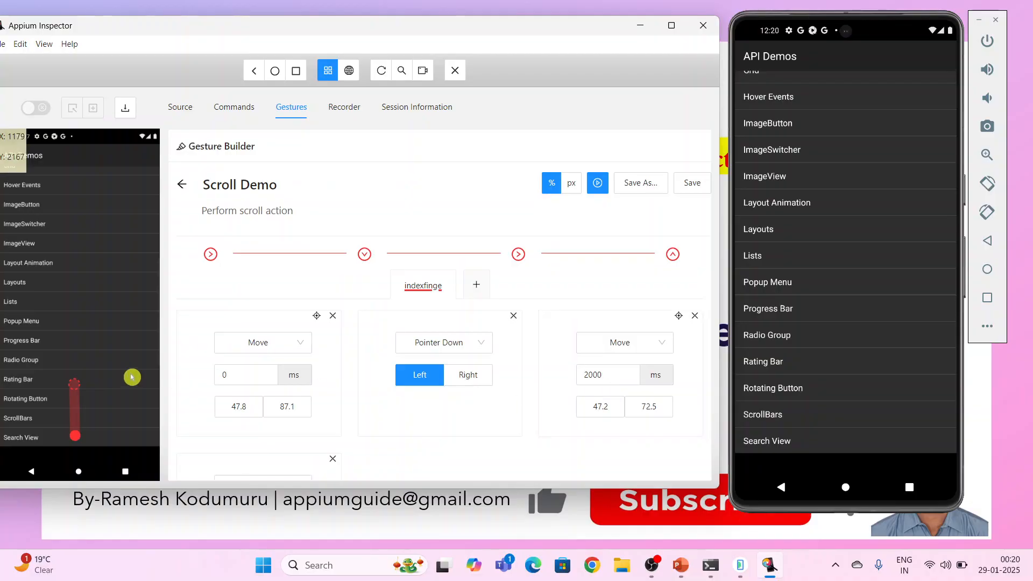
pyautogui.scroll(-1, 539, 393)
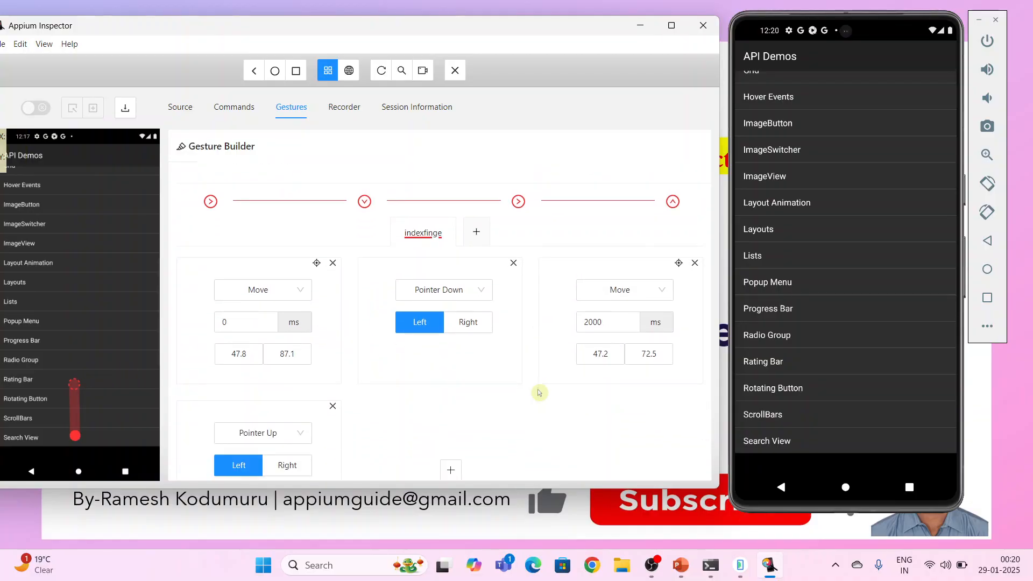
pyautogui.click(679, 264)
pyautogui.click(74, 177)
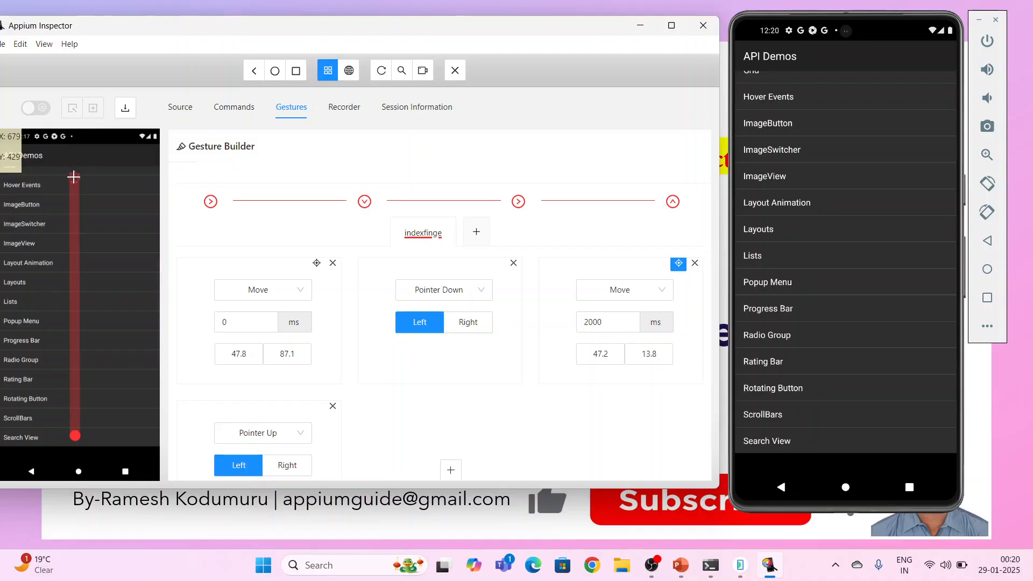
# Save the Scroll Demo gesture and return to the Saved Gestures list
pyautogui.click(672, 25)
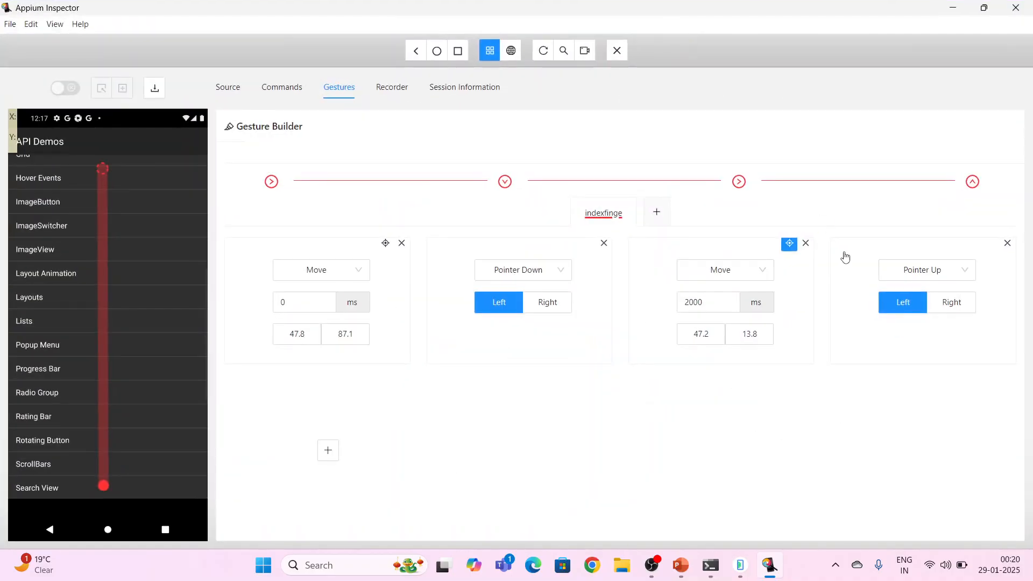
pyautogui.scroll(1, 572, 185)
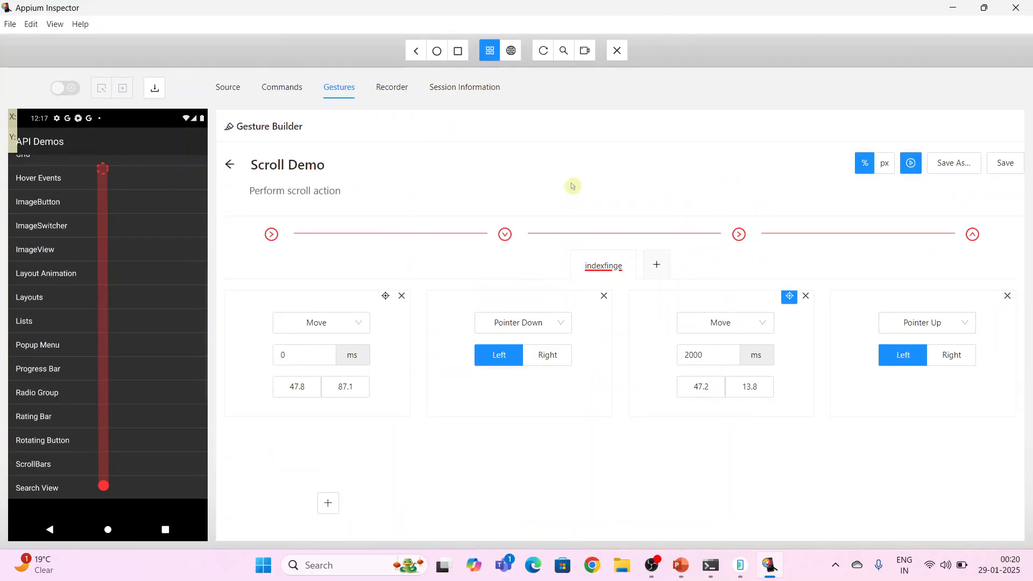
pyautogui.click(1005, 163)
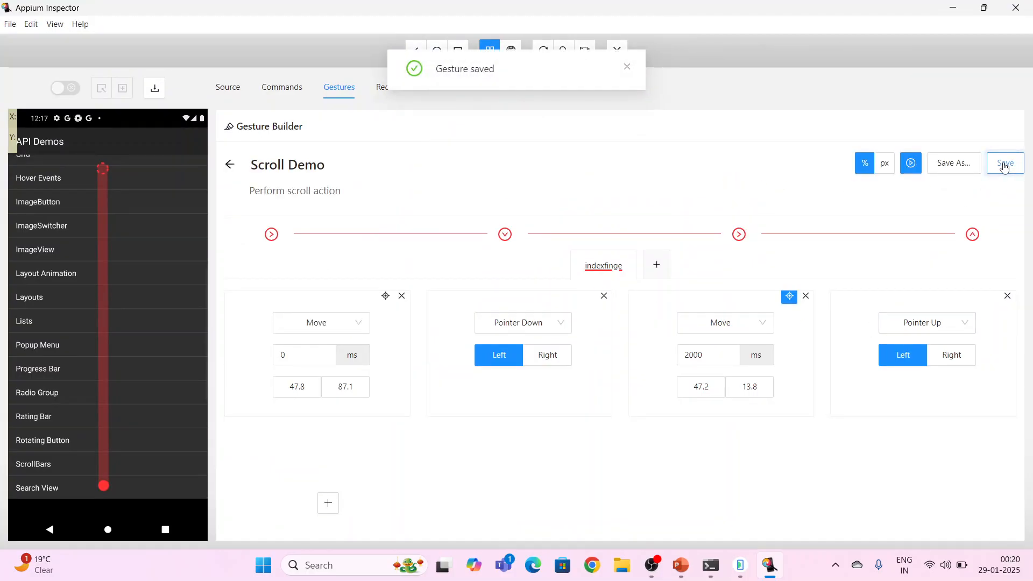
pyautogui.click(229, 164)
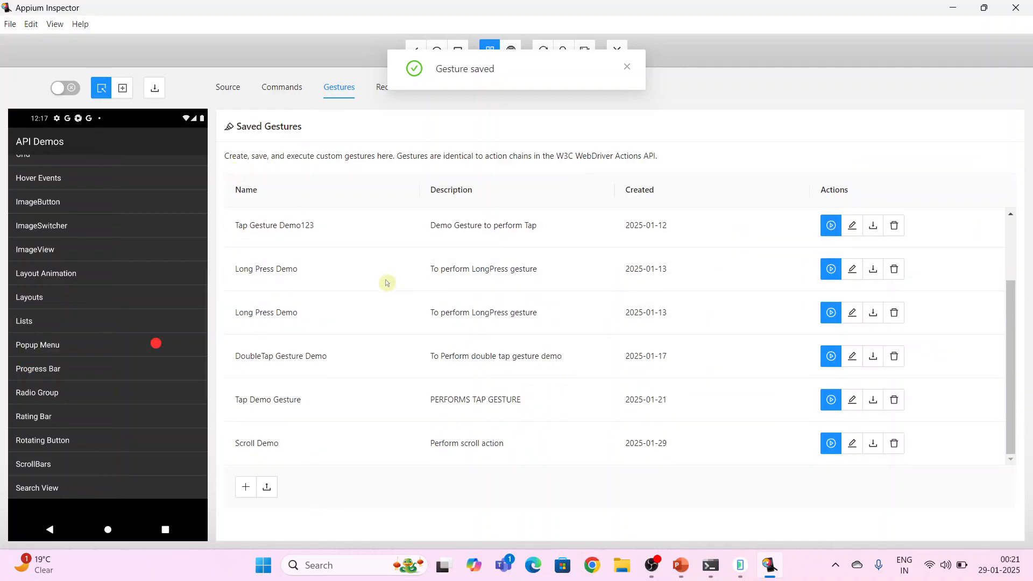
# Show the emulator beside the inspector window and run the saved Scroll Demo gesture on the API Demos list
pyautogui.click(987, 9)
pyautogui.scroll(-2, 300, 353)
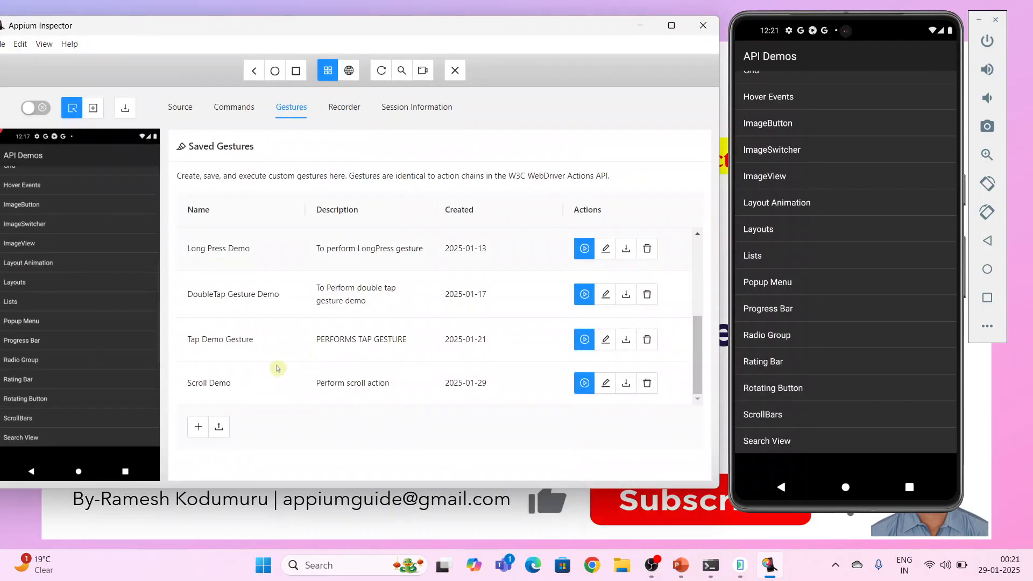
pyautogui.click(585, 383)
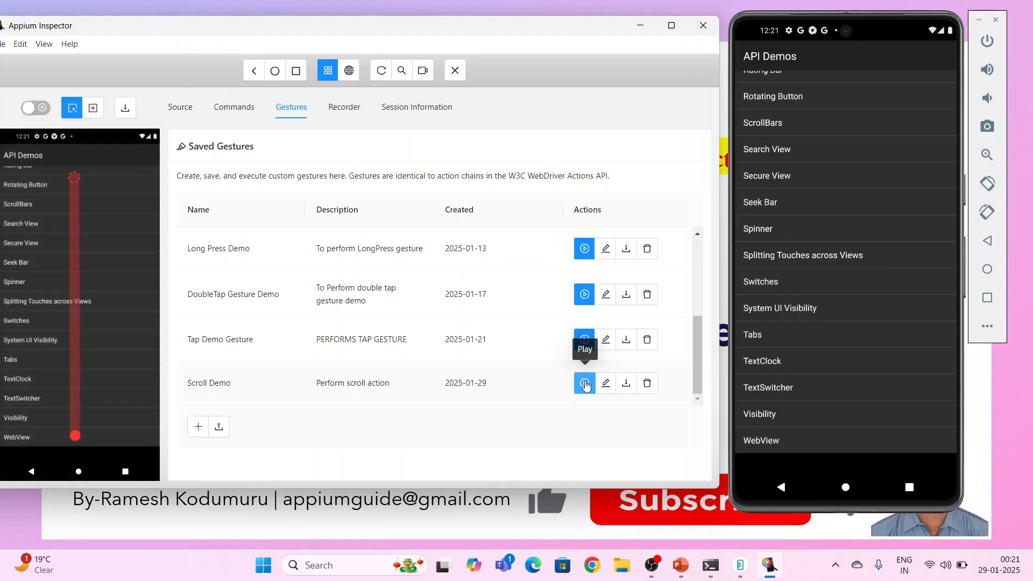
# Try to switch the emulator to the My FASTag app from its recent apps
pyautogui.click(987, 302)
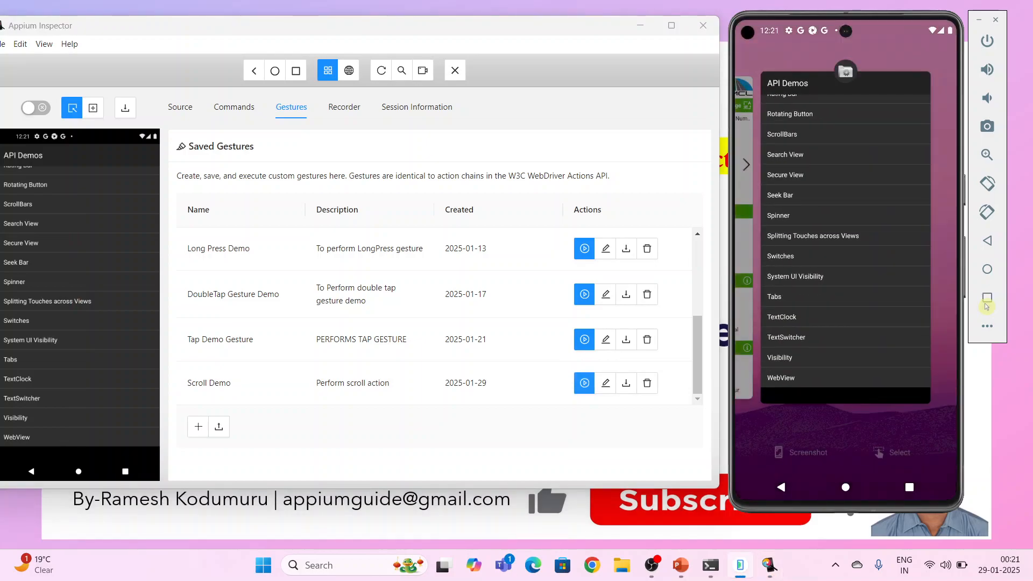
pyautogui.moveTo(841, 299); pyautogui.dragTo(893, 298)
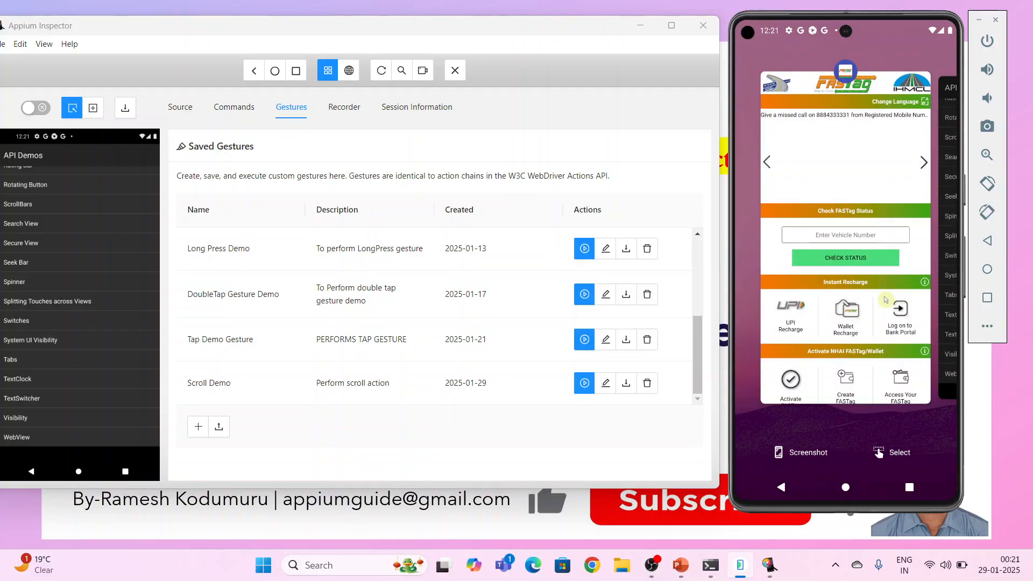
pyautogui.click(886, 299)
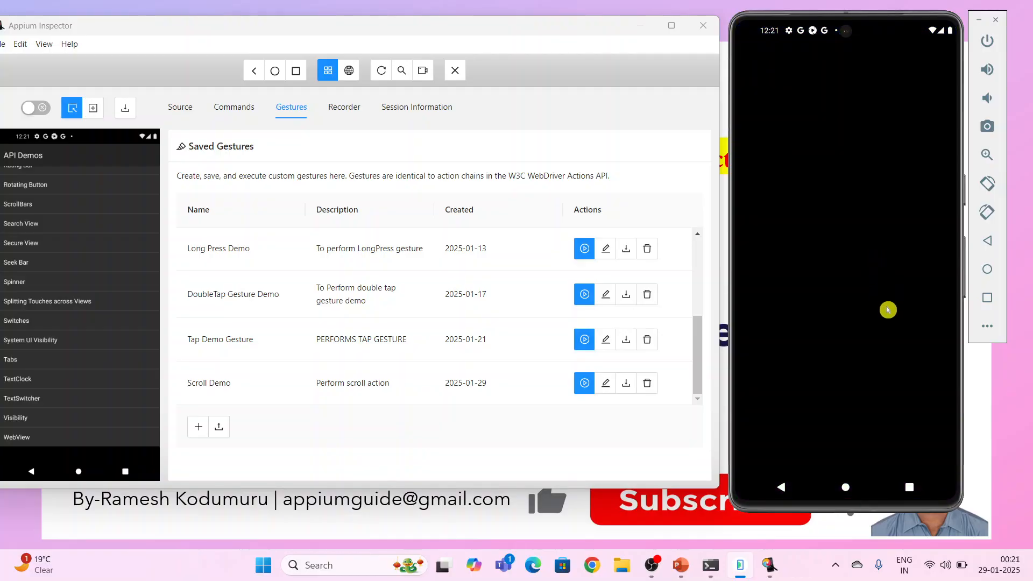
pyautogui.click(989, 297)
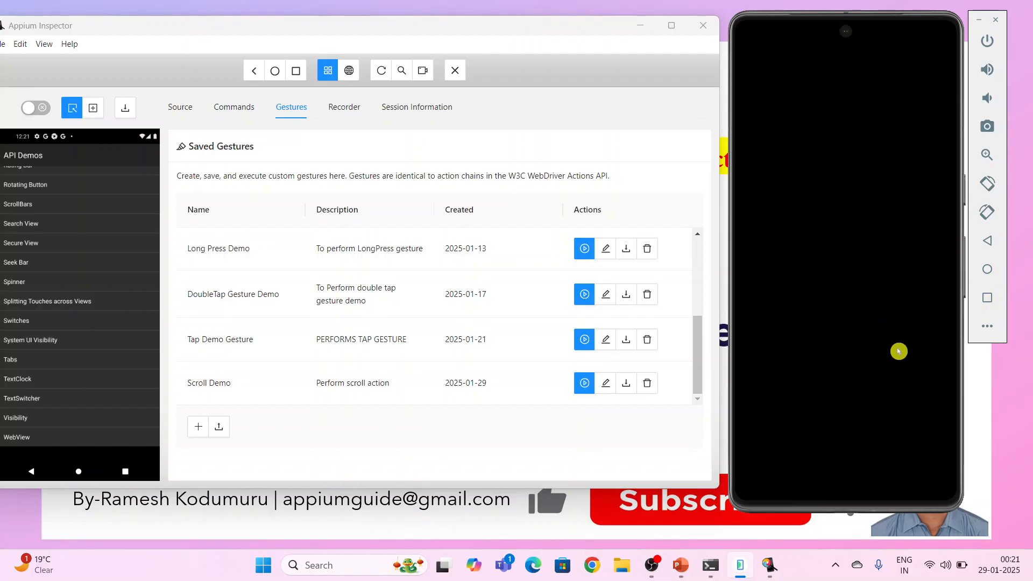
pyautogui.click(866, 289)
pyautogui.click(989, 300)
pyautogui.click(989, 299)
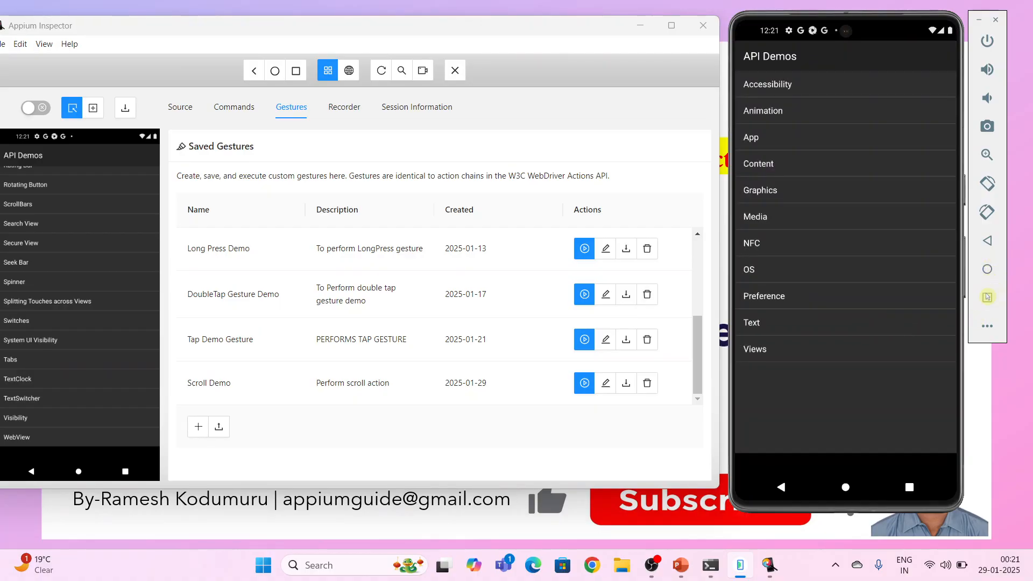
# Return to the emulator's home screen and launch My FASTag from the list of all apps
pyautogui.click(988, 297)
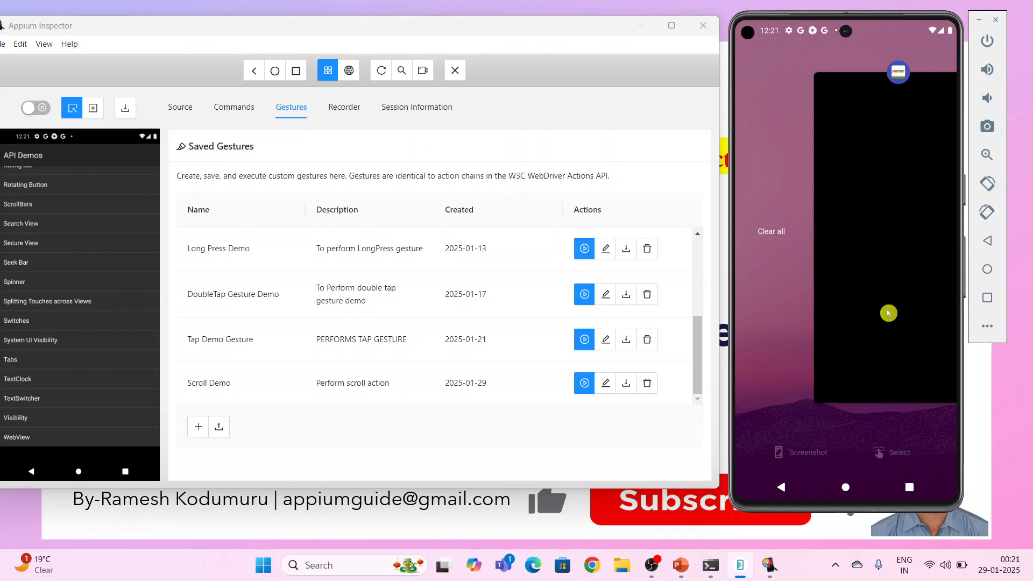
pyautogui.click(849, 426)
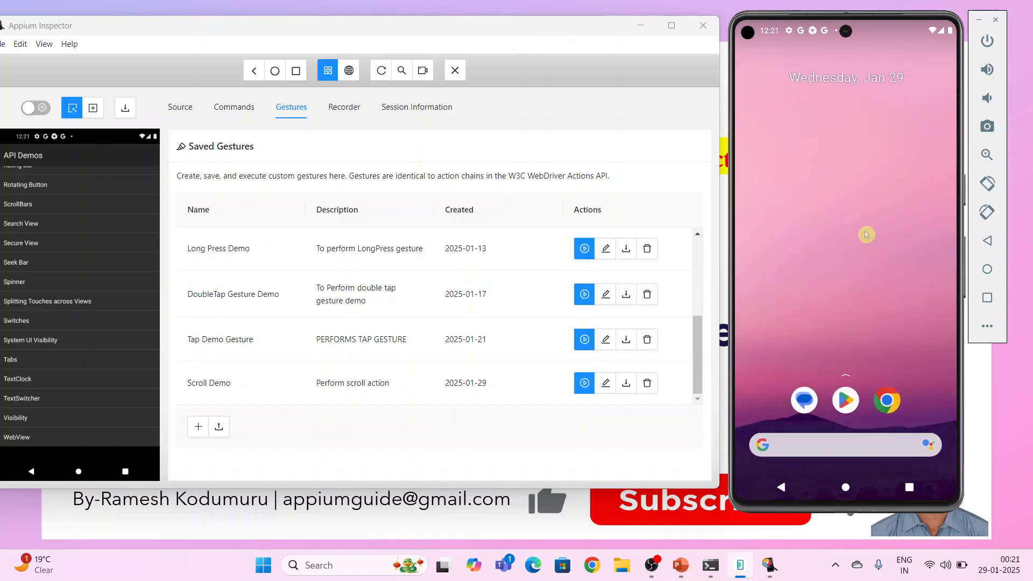
pyautogui.moveTo(843, 305); pyautogui.dragTo(864, 8)
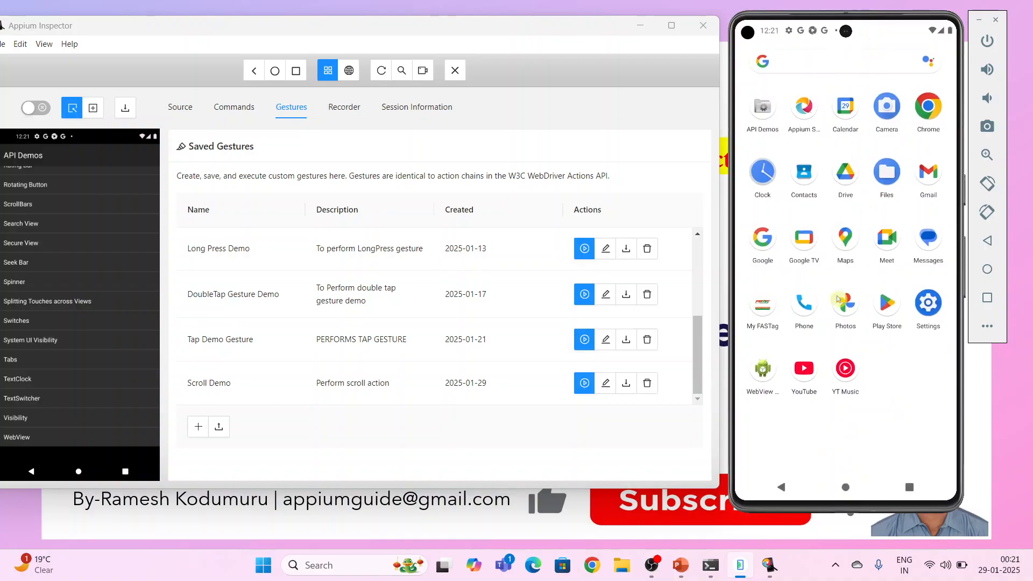
pyautogui.click(765, 309)
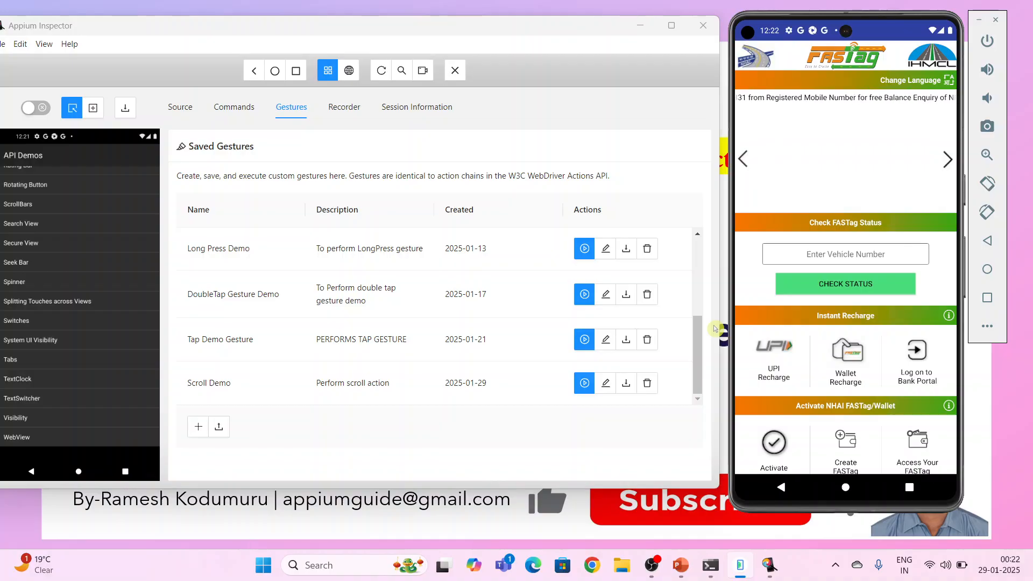
# Run the saved Scroll Demo gesture on the My FASTag home screen
pyautogui.moveTo(585, 384)
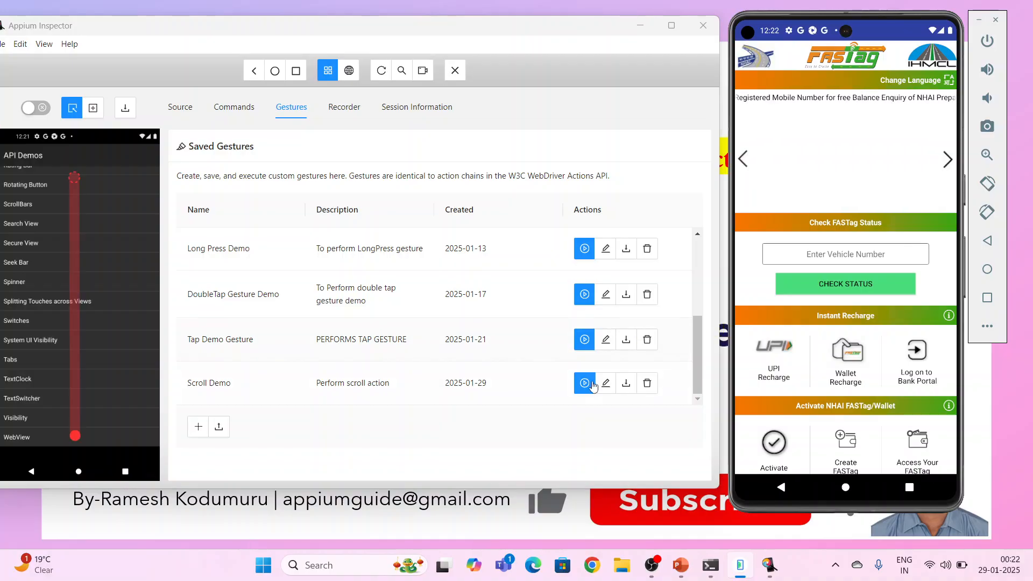